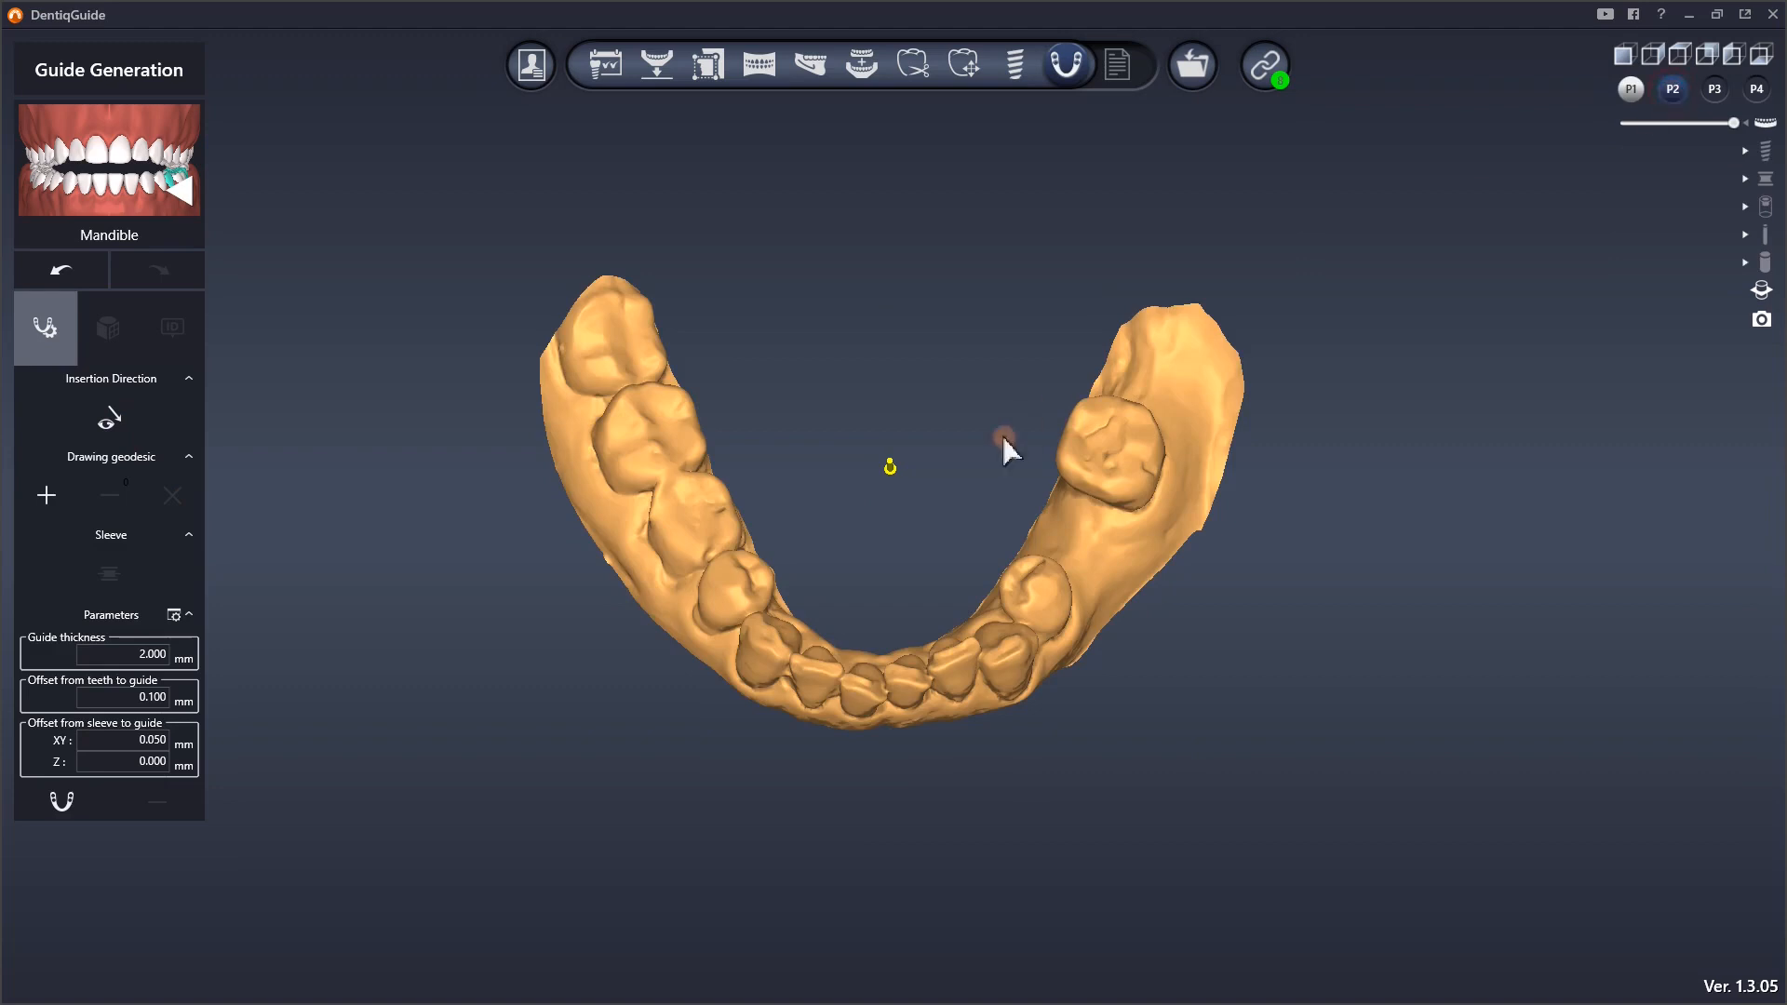
Start a geodesic guide outline below the front teeth and trace it along the outer gum to the rear of the edentulous side
left_click(1631, 90)
left_click(47, 494)
left_click_drag(958, 641, 909, 602)
left_click(895, 583)
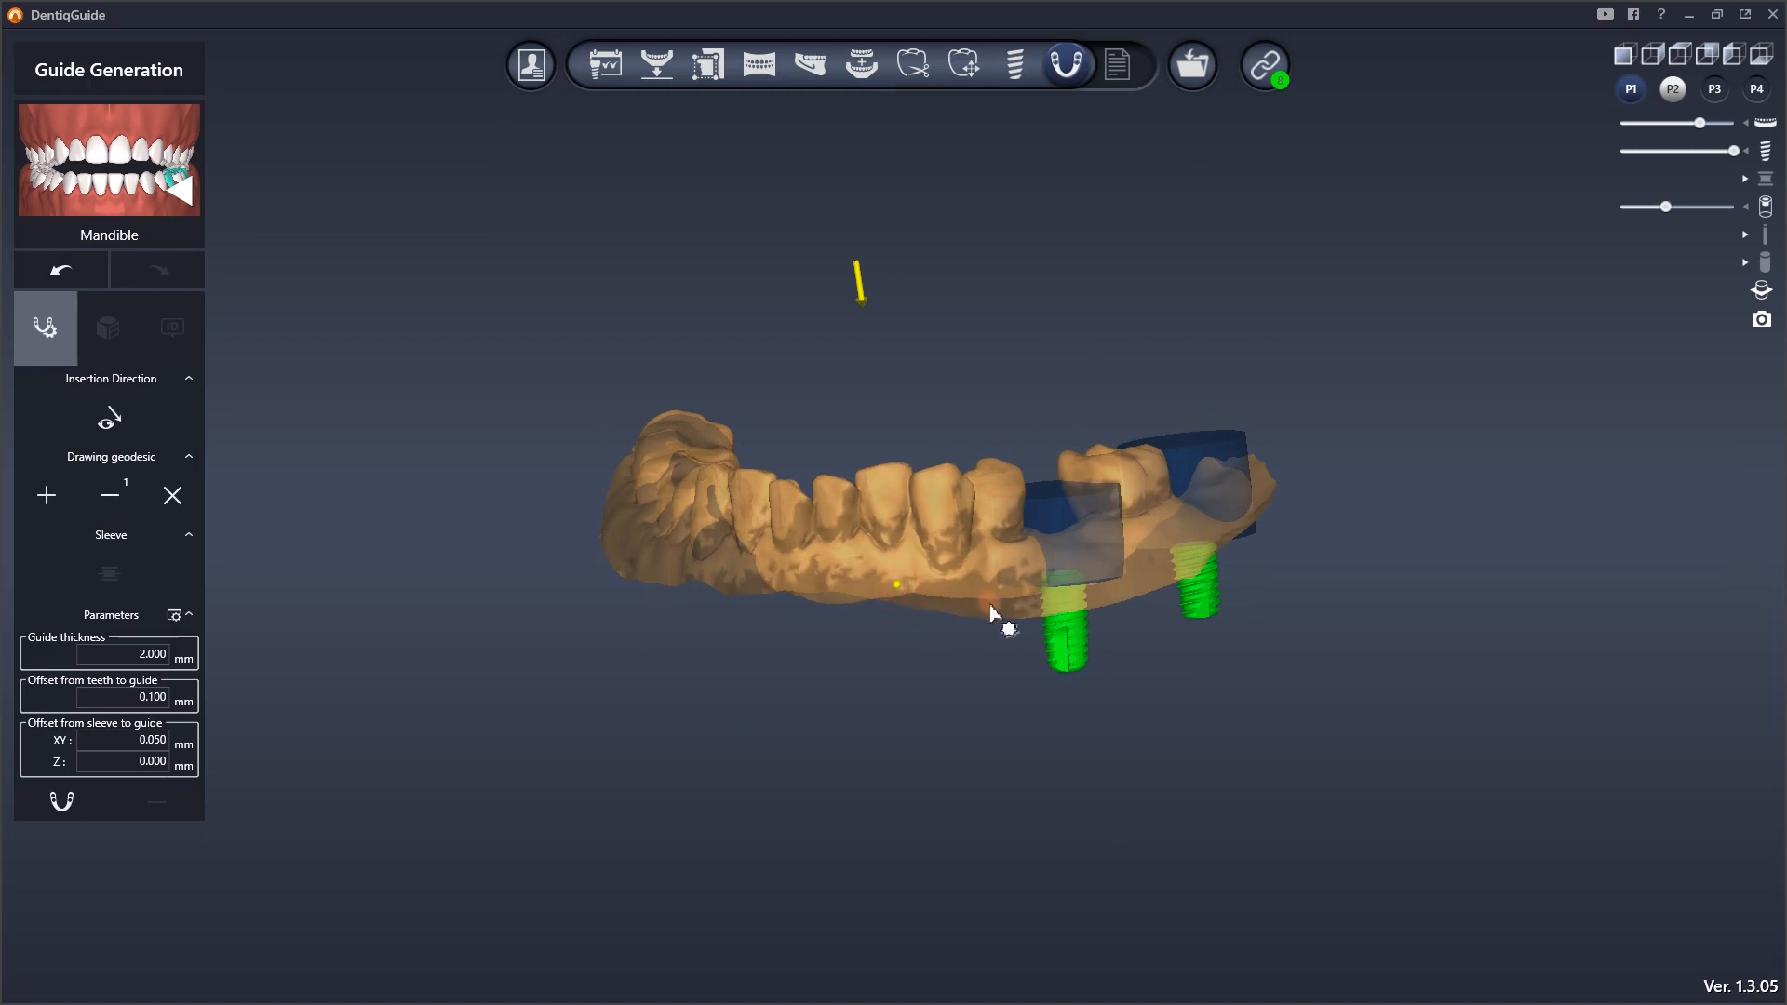
key("space")
key("space")
key("space")
left_click(1112, 586)
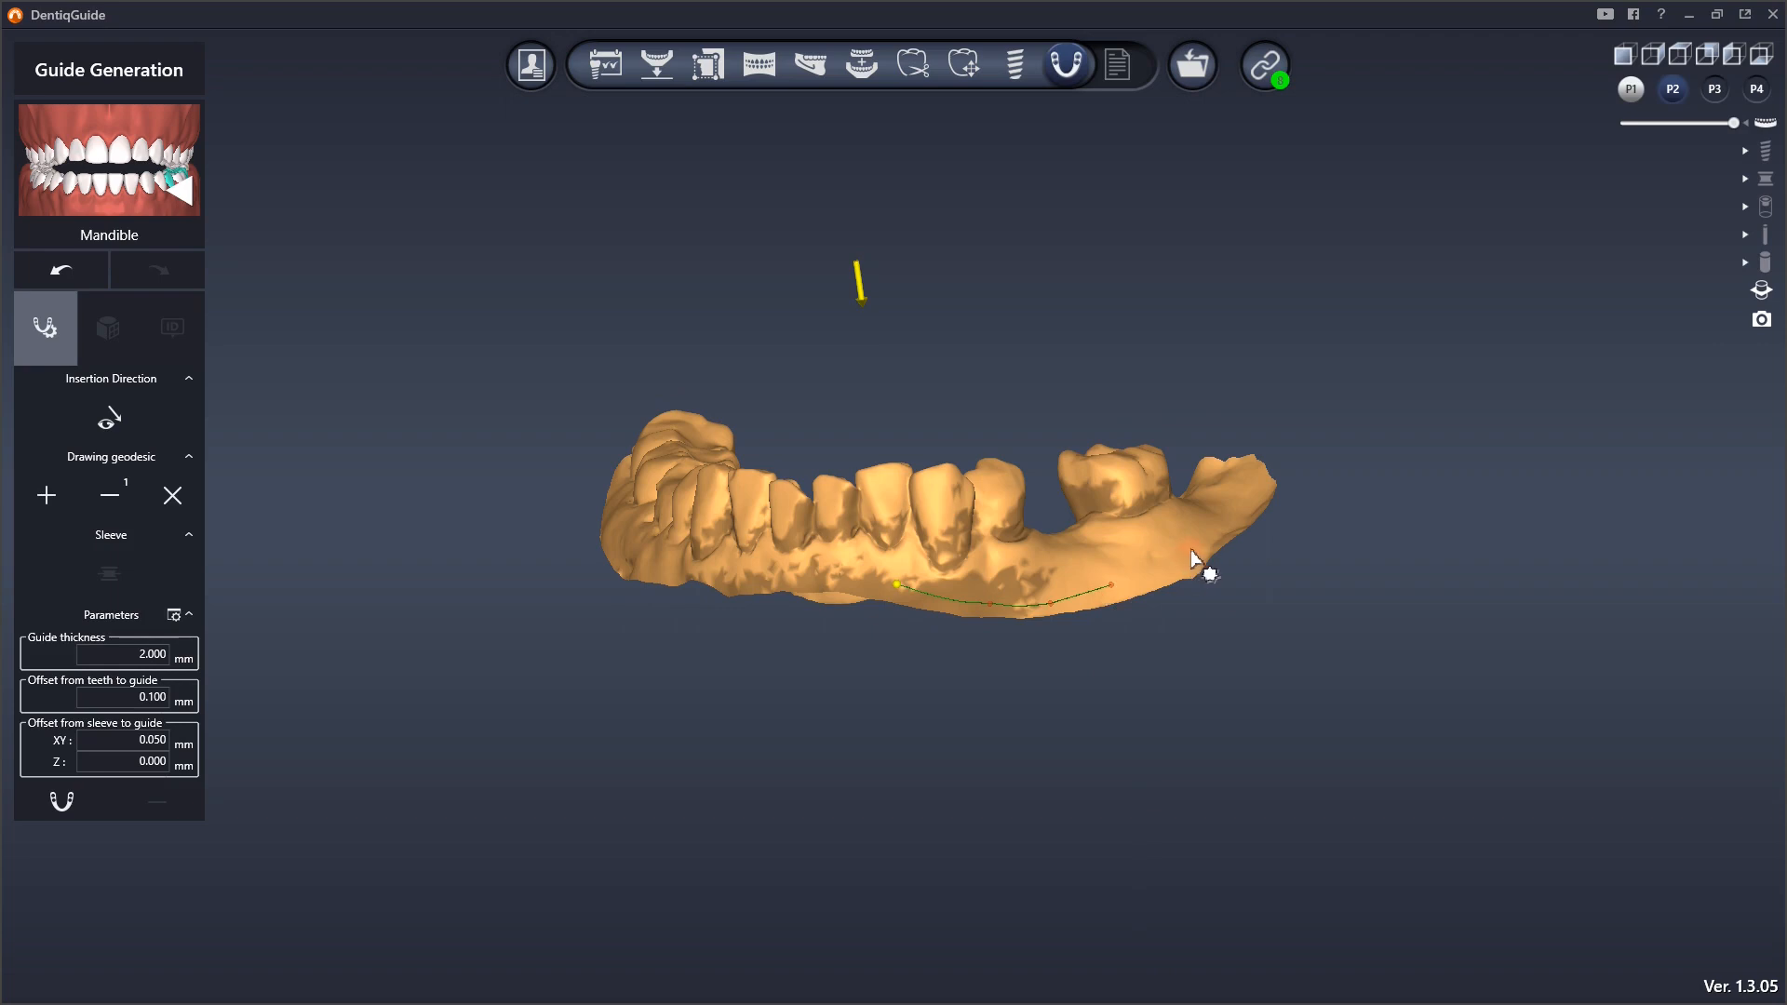
left_click(1234, 498)
Continue the outline around the rear end of the ridge behind the molar and onto the tongue side
right_click_drag(1274, 408, 1296, 588)
left_click_drag(1211, 523, 1213, 546)
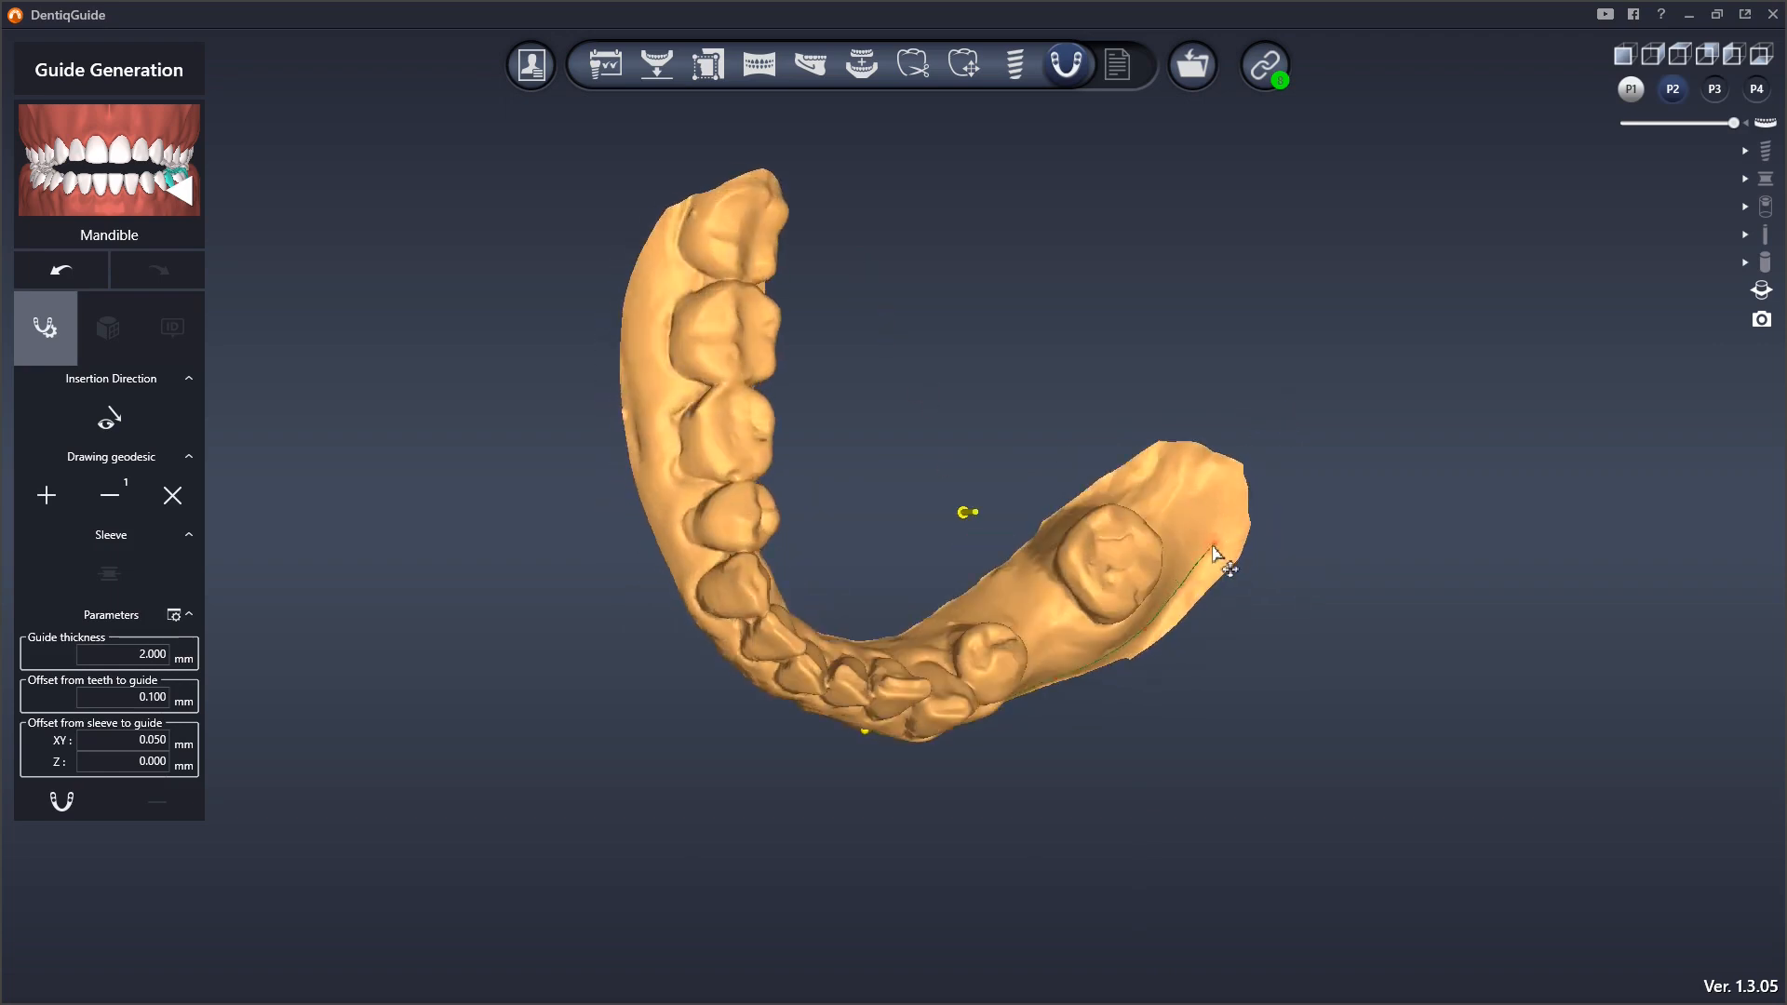
left_click(1207, 502)
left_click(1153, 468)
right_click_drag(1126, 495, 1097, 509)
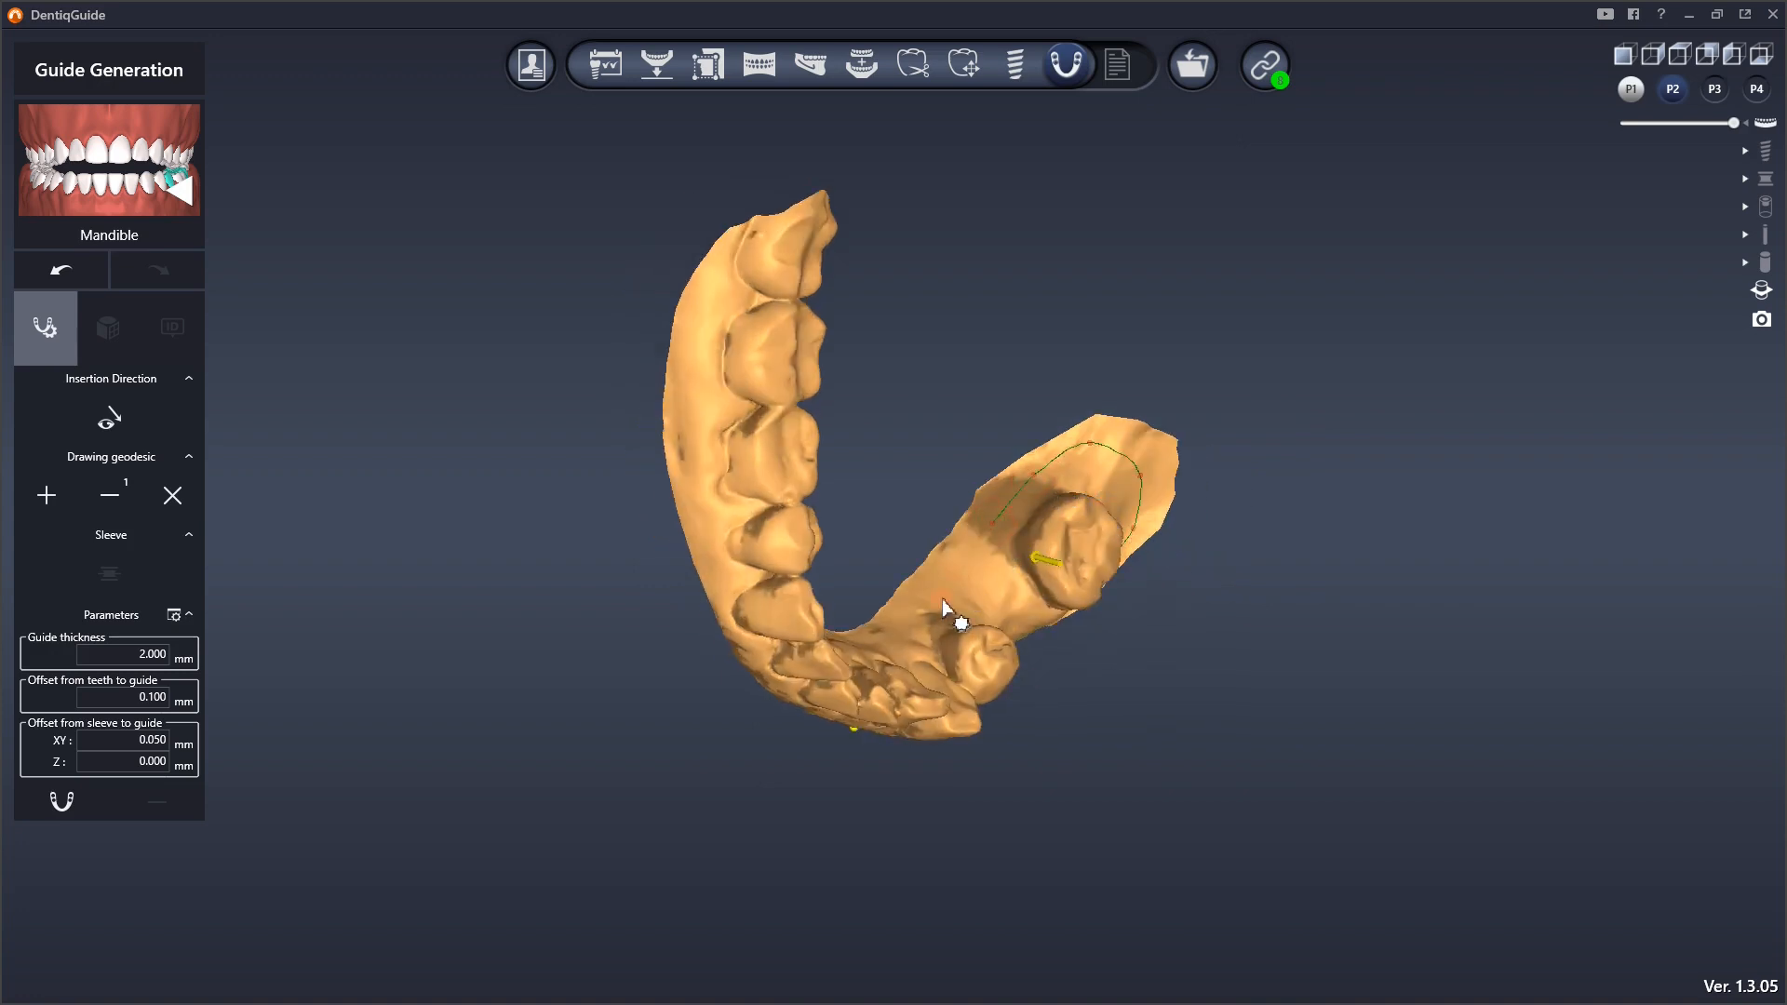
key("2")
key("1")
key("2")
key("1")
Trace the outline forward along the tongue side and close it over the front teeth at its starting point
right_click_drag(1001, 586, 914, 577)
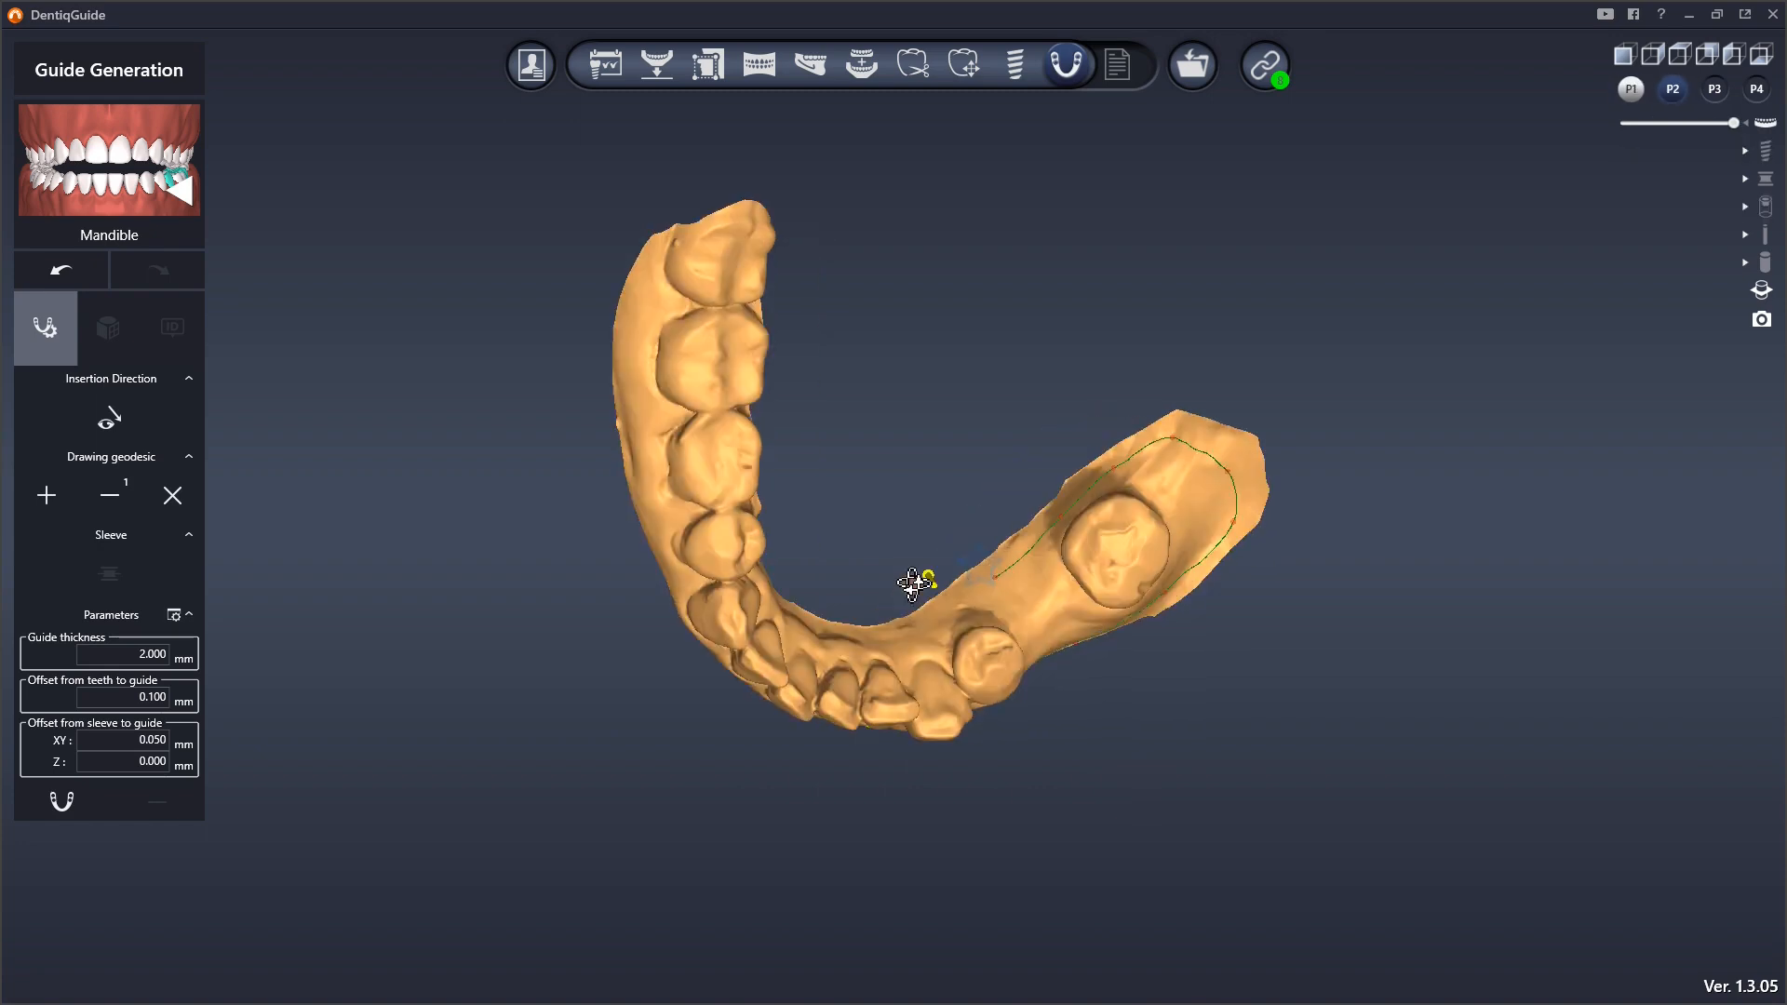
mouse_move(922, 638)
right_mouse_down()
mouse_move(895, 565)
mouse_move(884, 605)
right_mouse_up()
right_click_drag(846, 712, 875, 687)
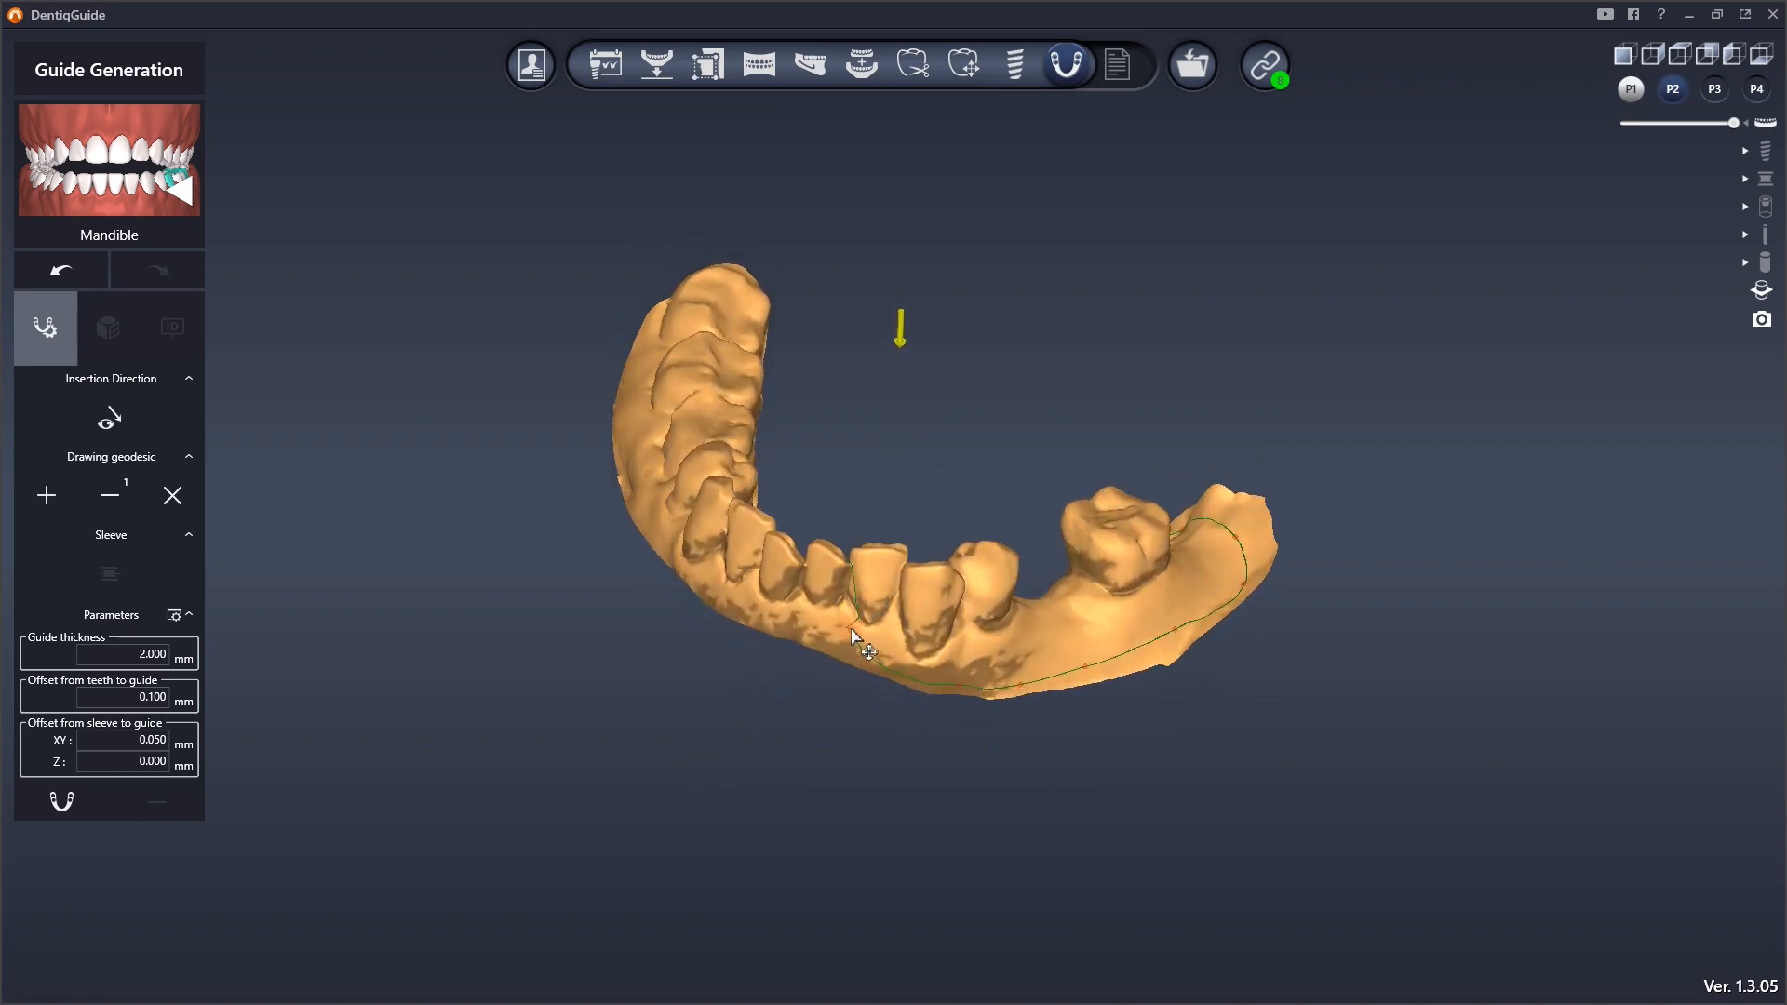
right_click_drag(894, 586, 1000, 684)
right_click_drag(968, 620, 899, 593)
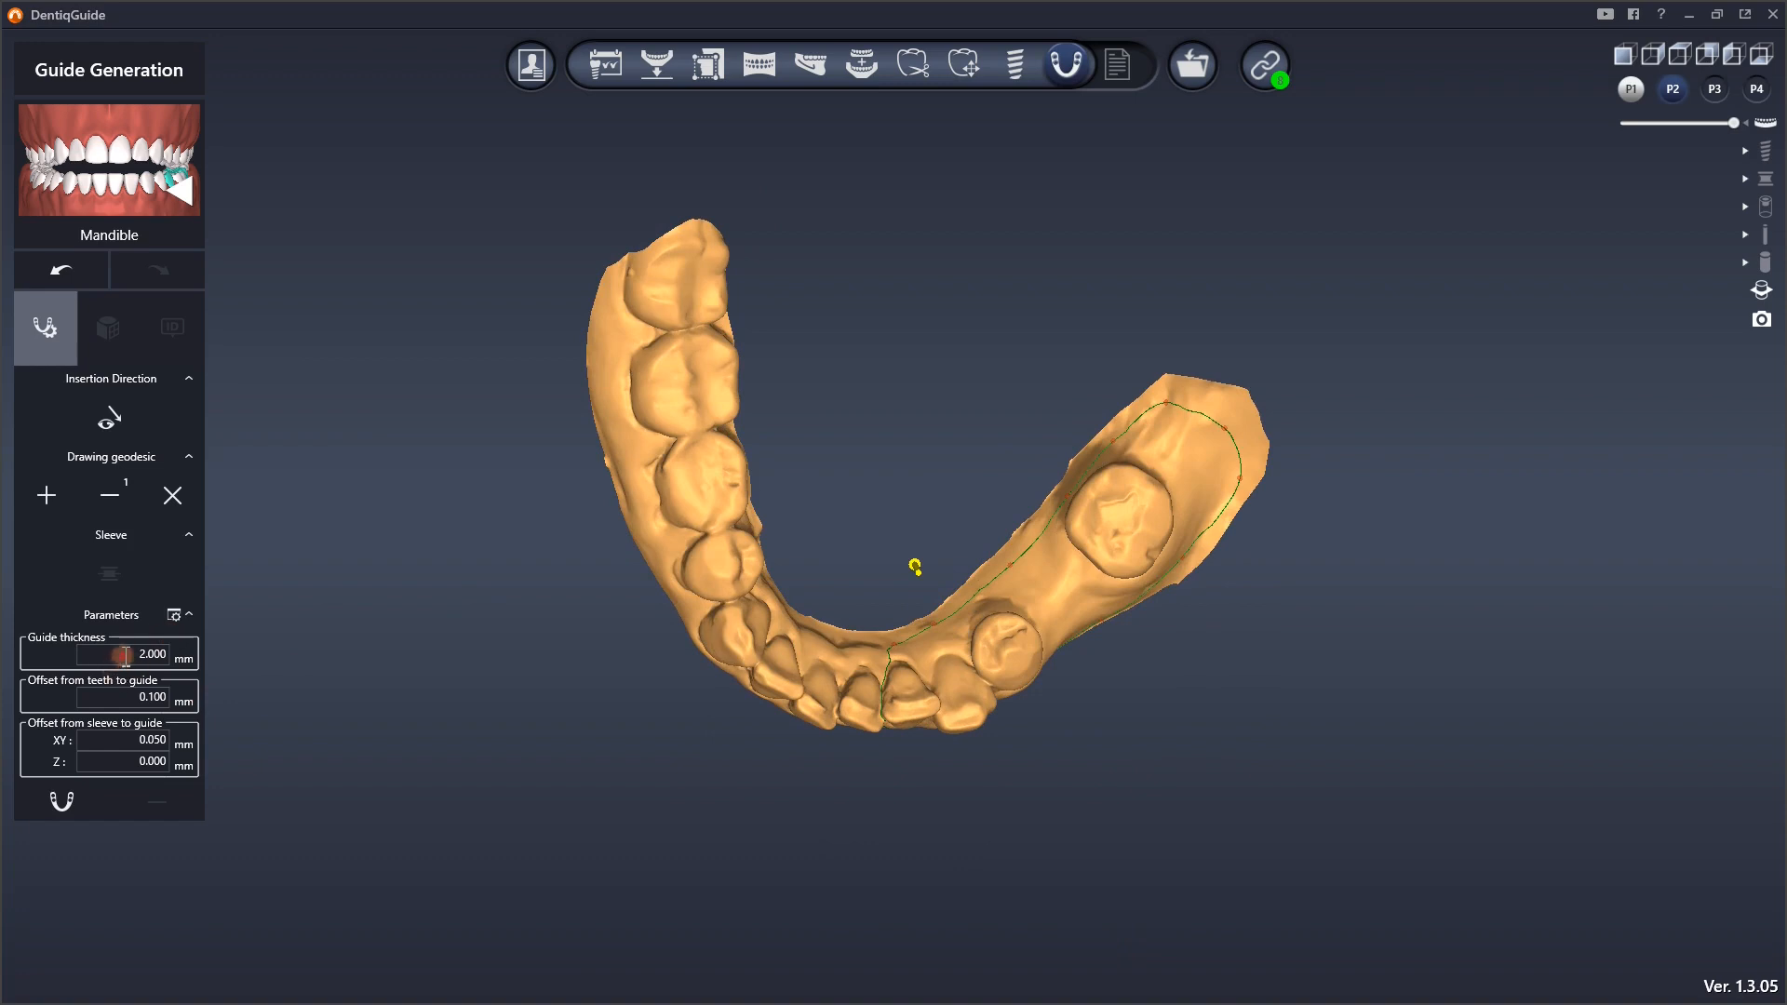
Check the guide thickness and the teeth and sleeve offset parameters, and generate the surgical guide from the outline
left_click(127, 698)
left_click(132, 739)
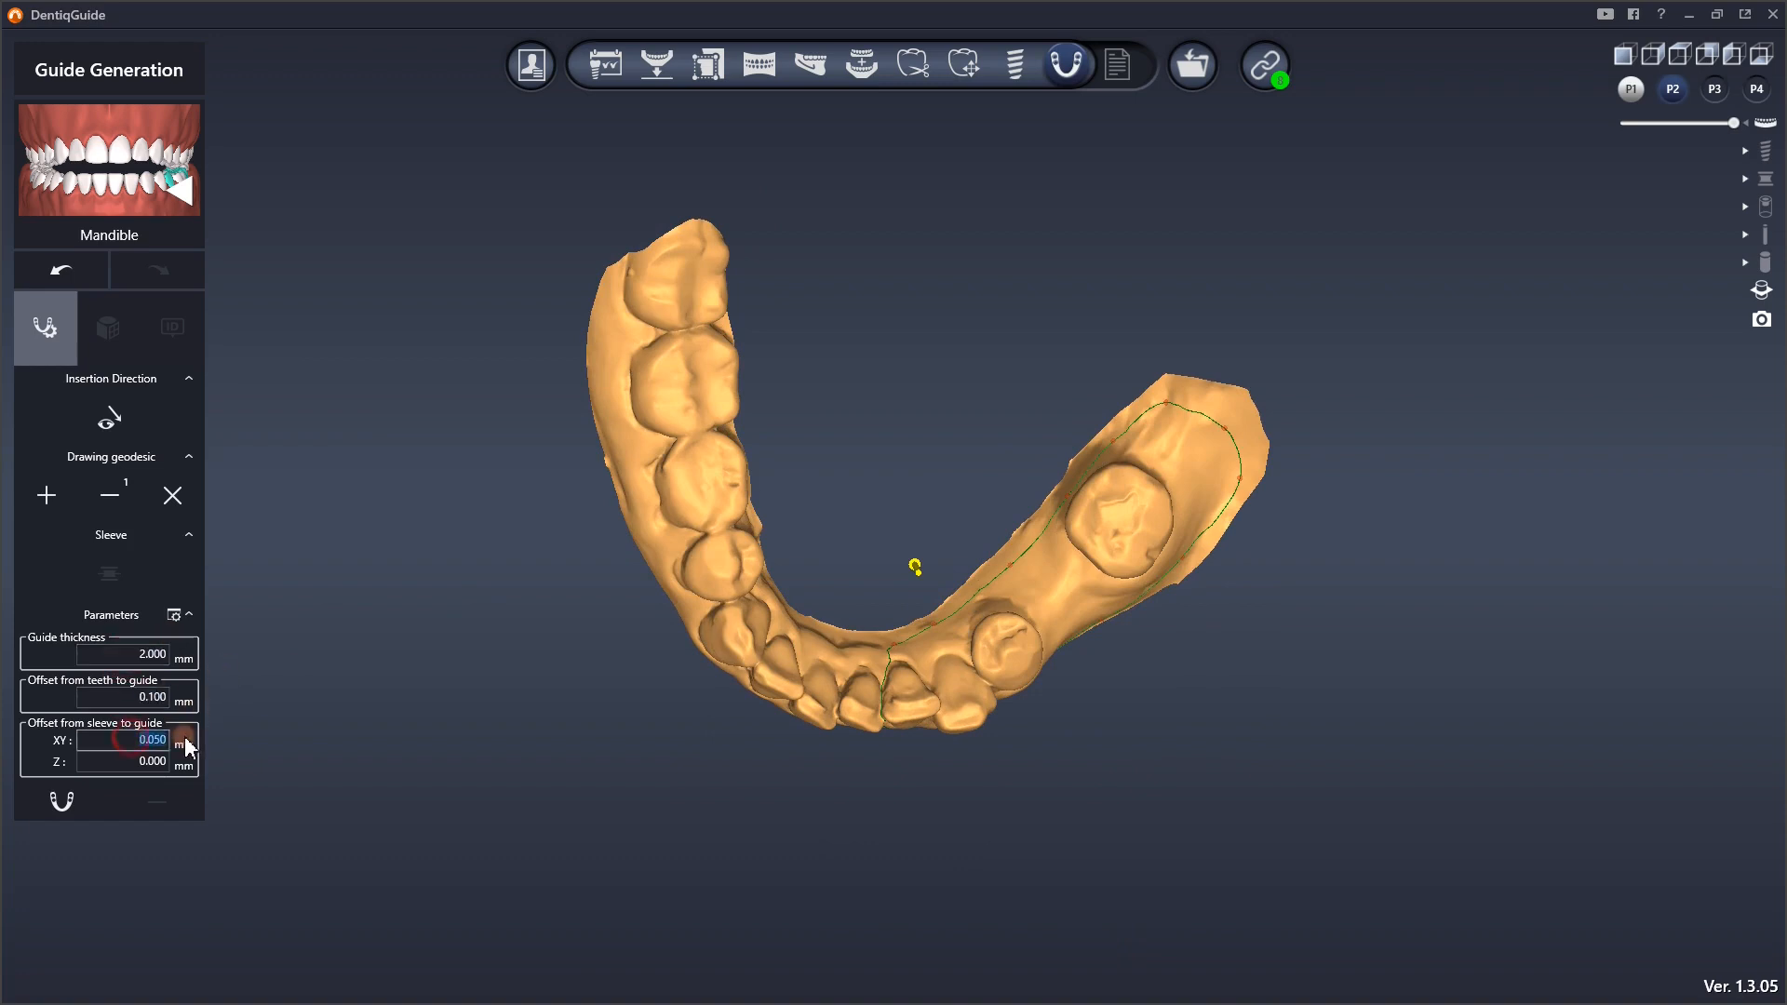
left_click(130, 761)
left_click(174, 616)
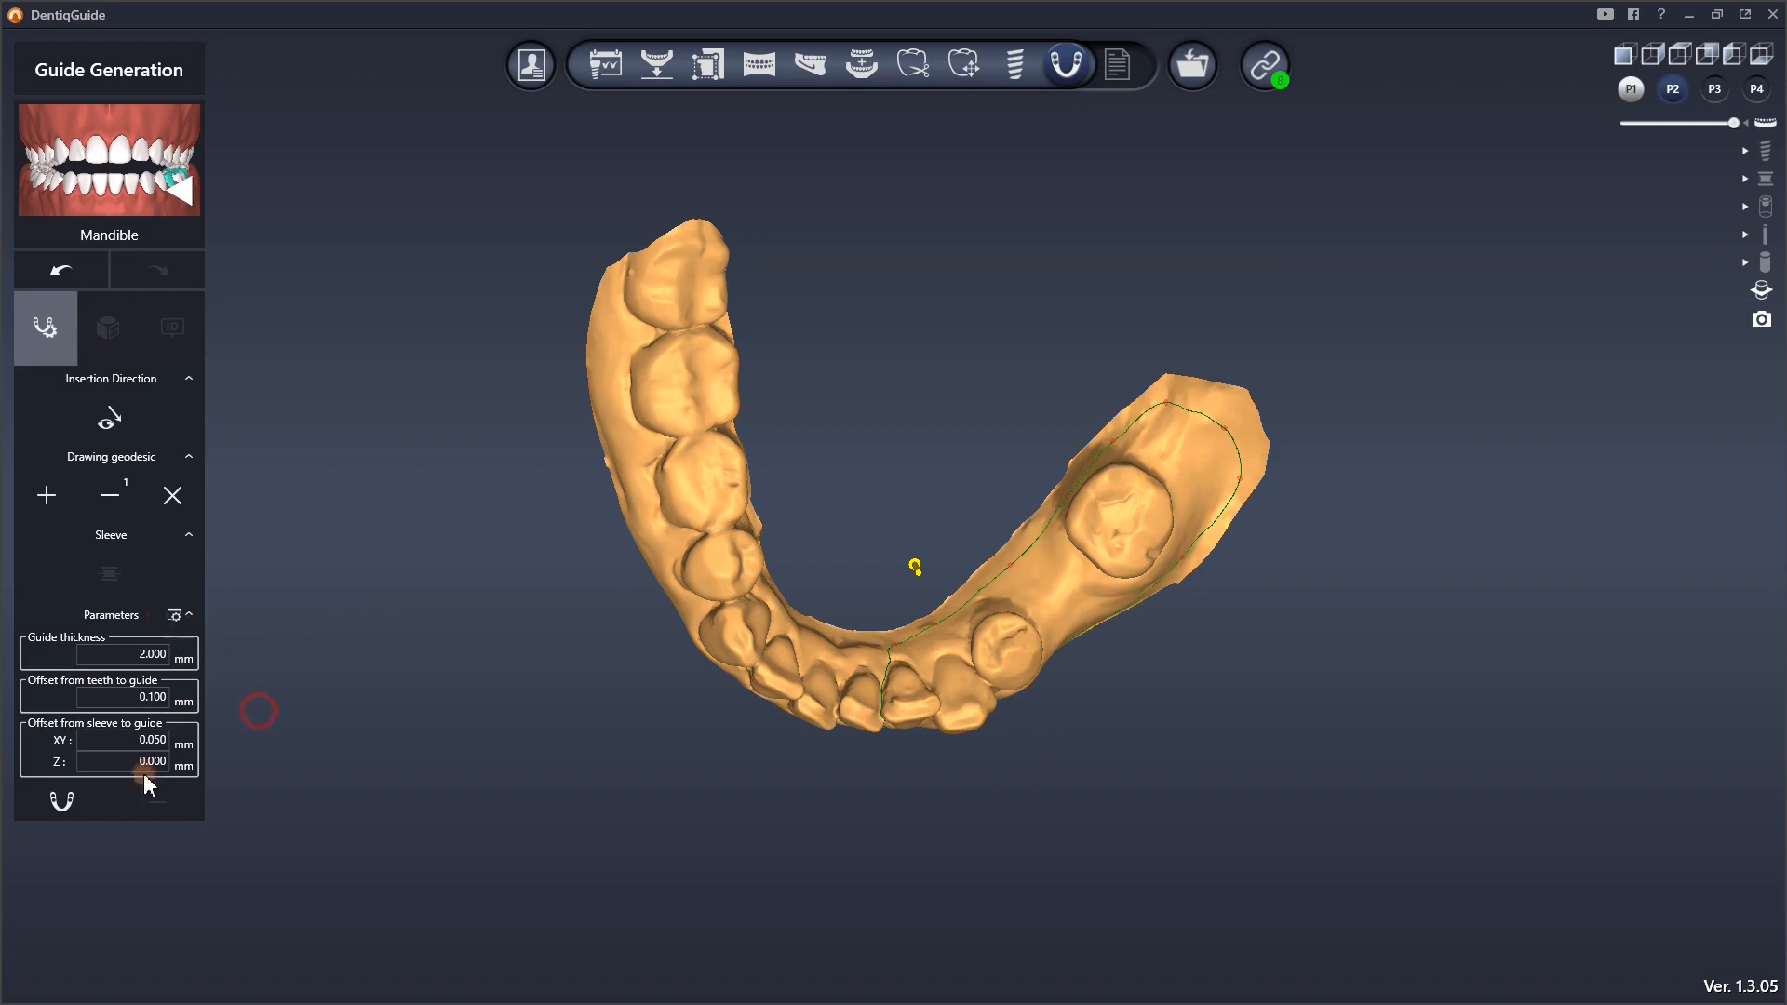
left_click(63, 817)
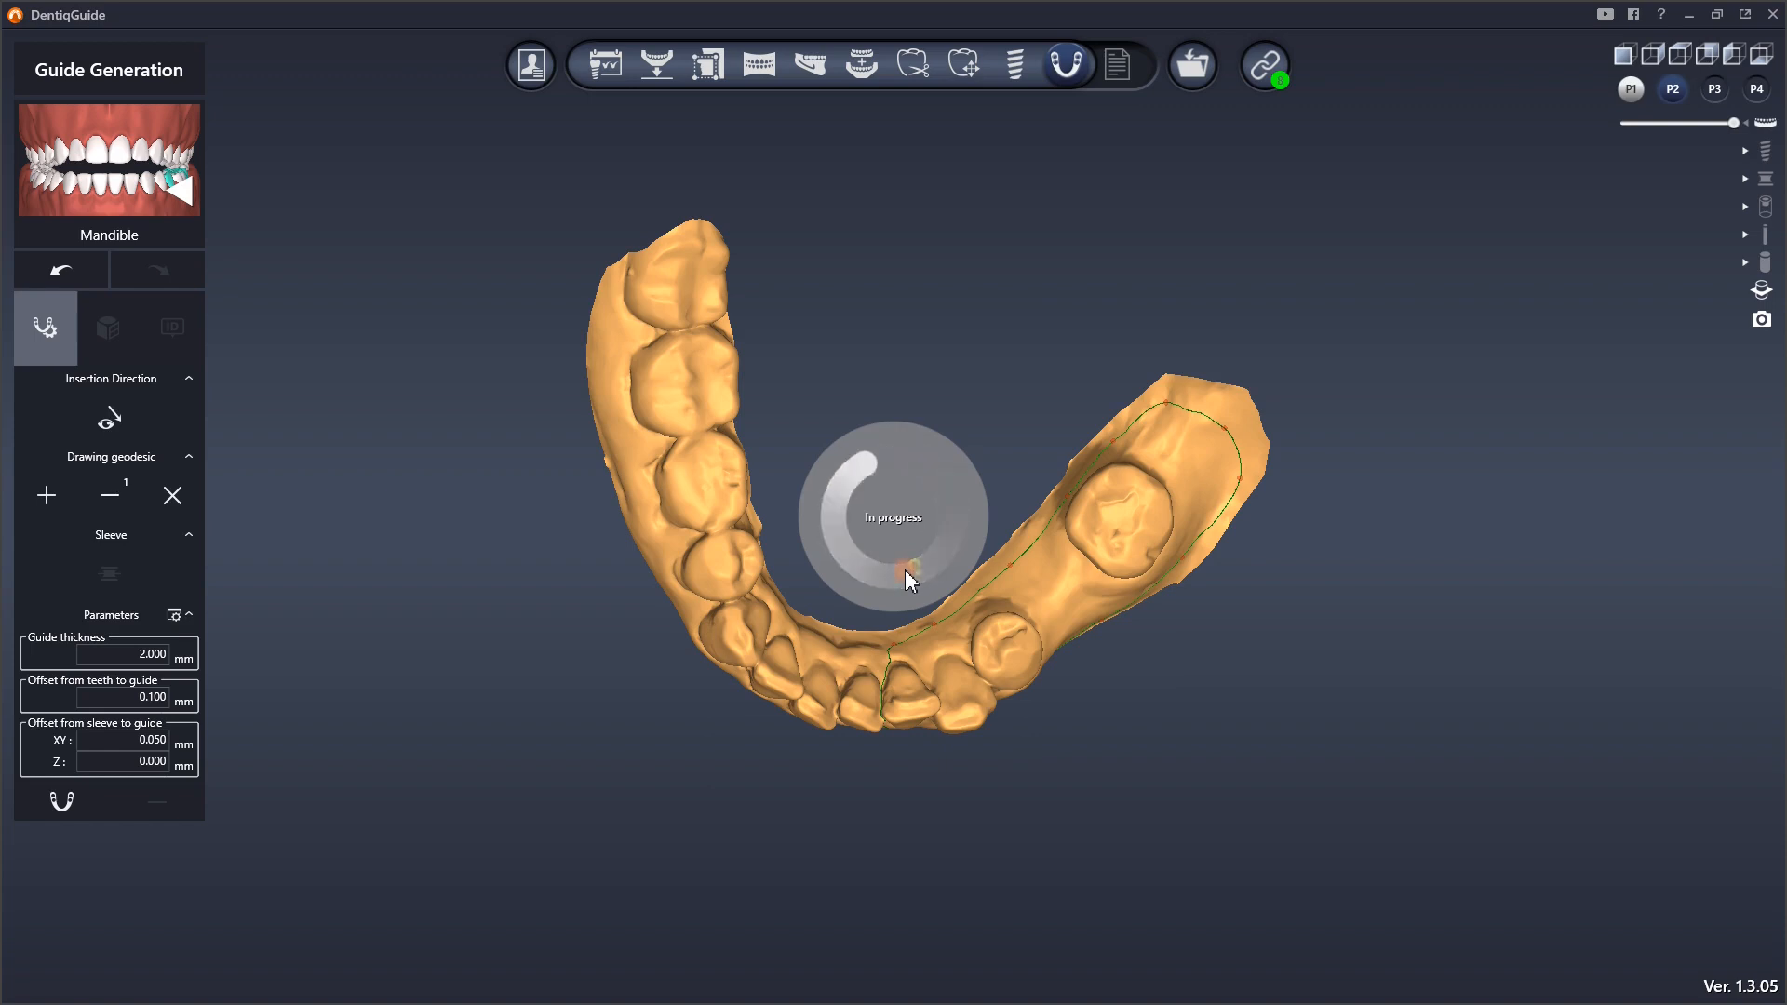
left_click_drag(908, 569, 897, 513)
Add a reinforcing bar to the guide on the outer side of the front sleeve and rotate it into line
left_click(108, 326)
left_click(73, 417)
left_click(53, 500)
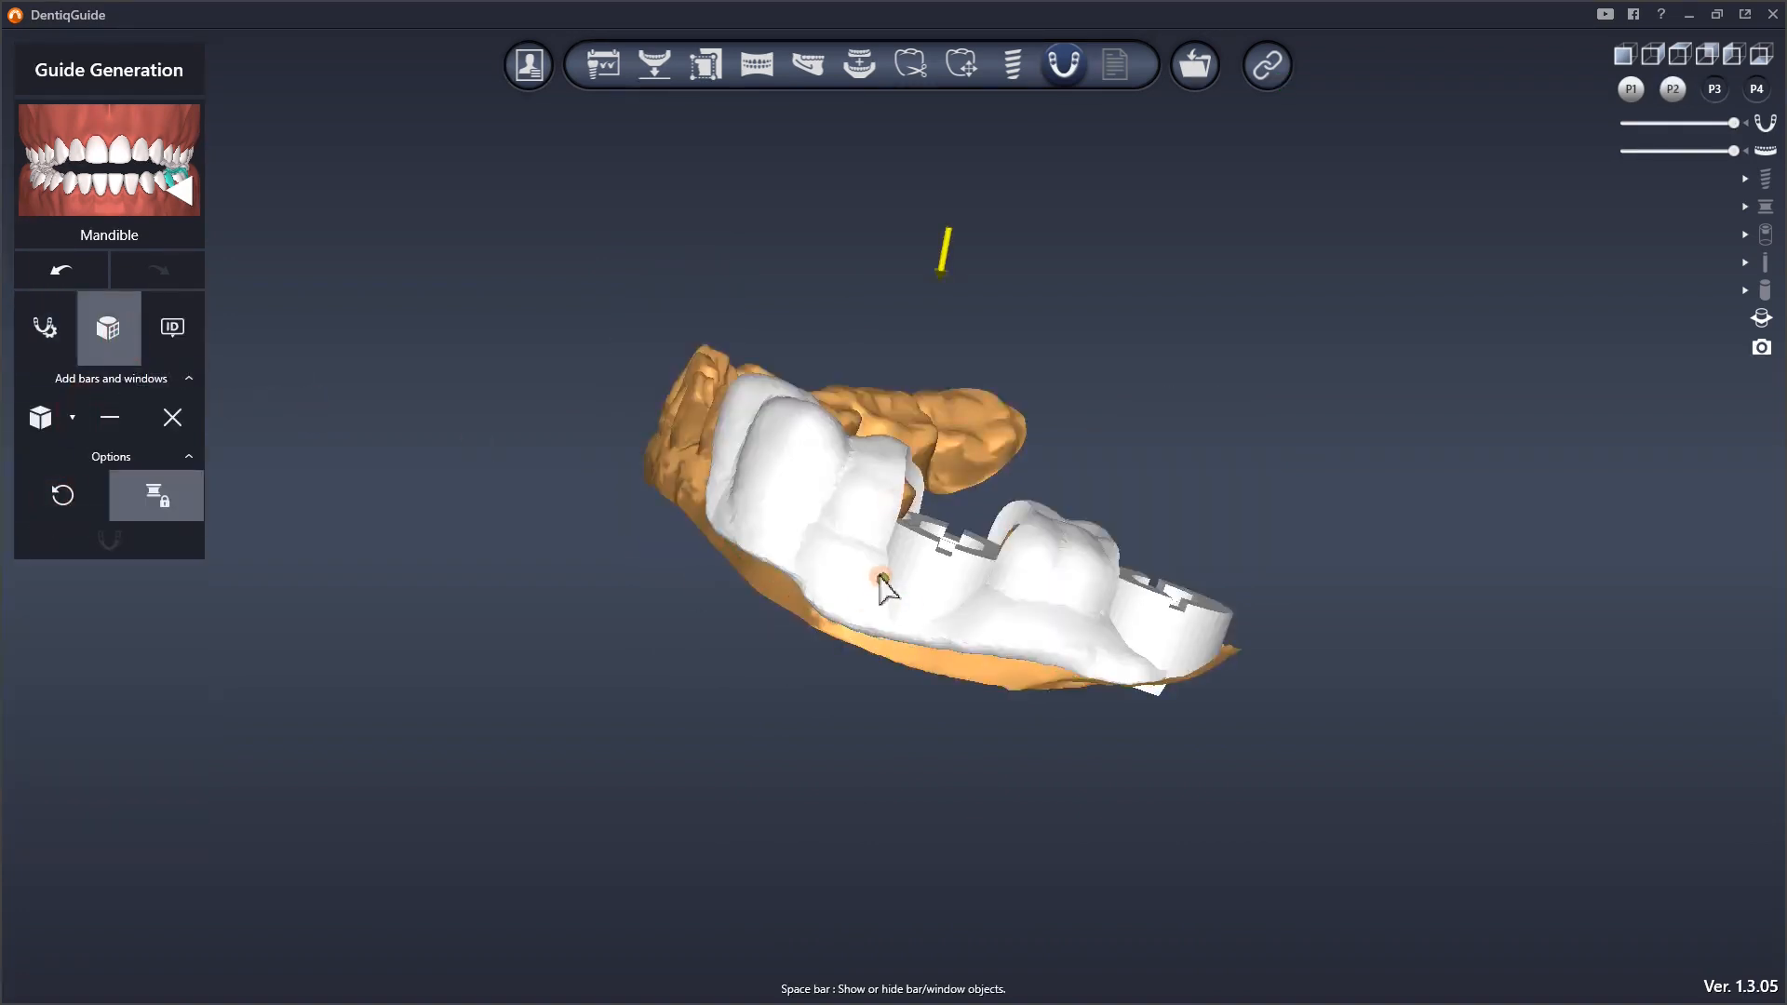
left_click(992, 598)
double_click(998, 600)
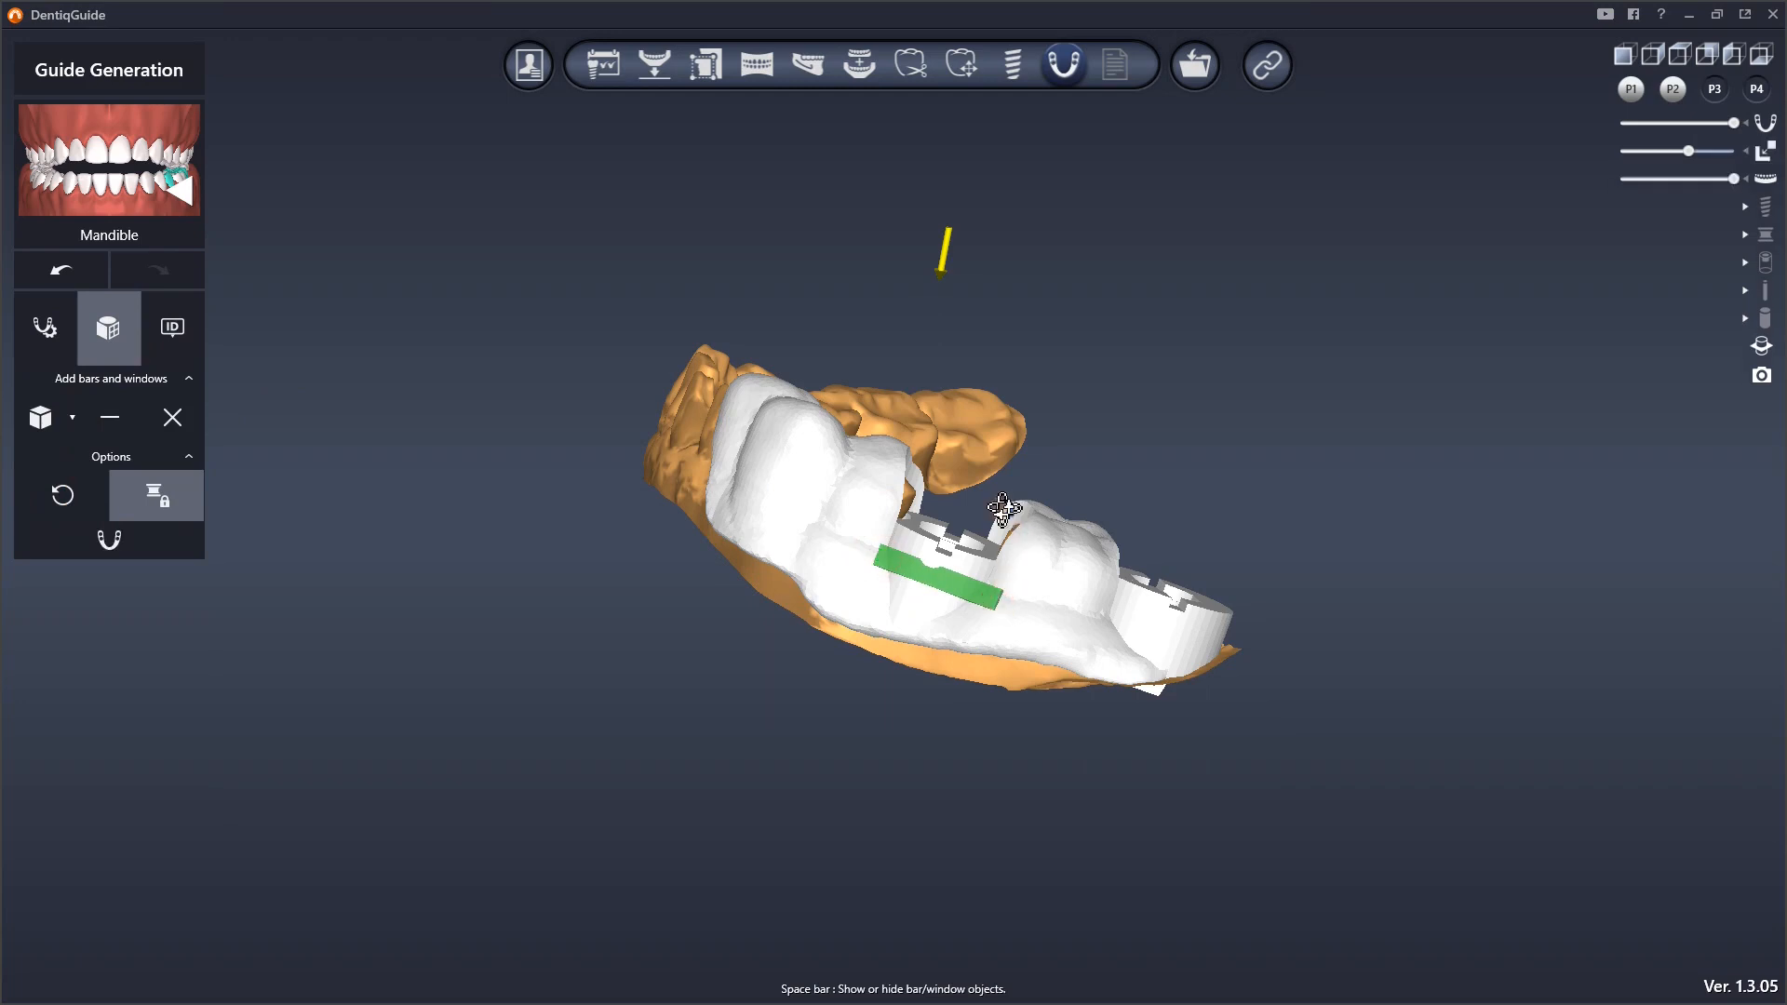
right_click_drag(1005, 511, 923, 505)
left_click(769, 582)
mouse_move(750, 675)
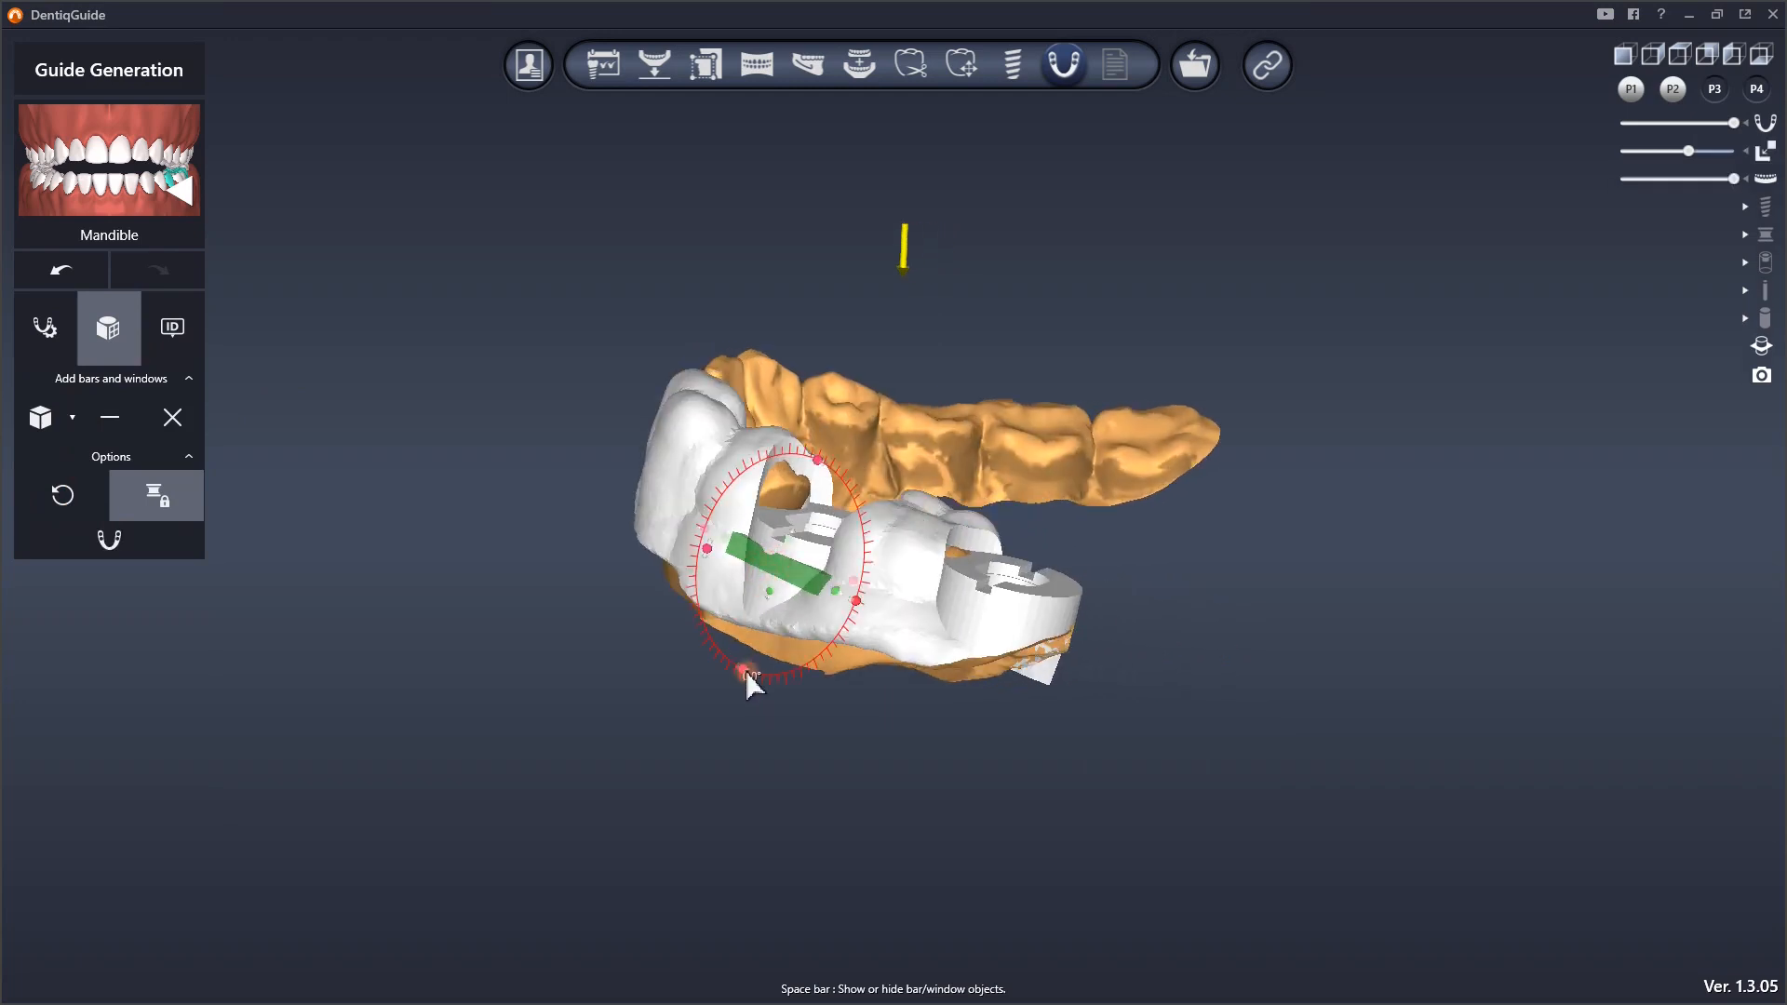
left_click_drag(745, 672, 754, 679)
Adjust the tilt and size of the front sleeve's bar so it spans across the guide beneath the sleeve
right_click_drag(907, 452, 652, 585)
left_click_drag(534, 553, 545, 561)
right_click_drag(781, 549, 875, 503)
left_click_drag(713, 564, 710, 593)
right_click_drag(837, 419, 822, 612)
mouse_move(702, 726)
left_click_drag(727, 722, 839, 649)
left_click_drag(729, 625, 724, 602)
Fine-tune the position and rotation of the front sleeve's bar to sit evenly on both sides of the sleeve
right_click_drag(661, 505, 545, 557)
right_click_drag(899, 570, 1136, 450)
left_click_drag(769, 685, 778, 690)
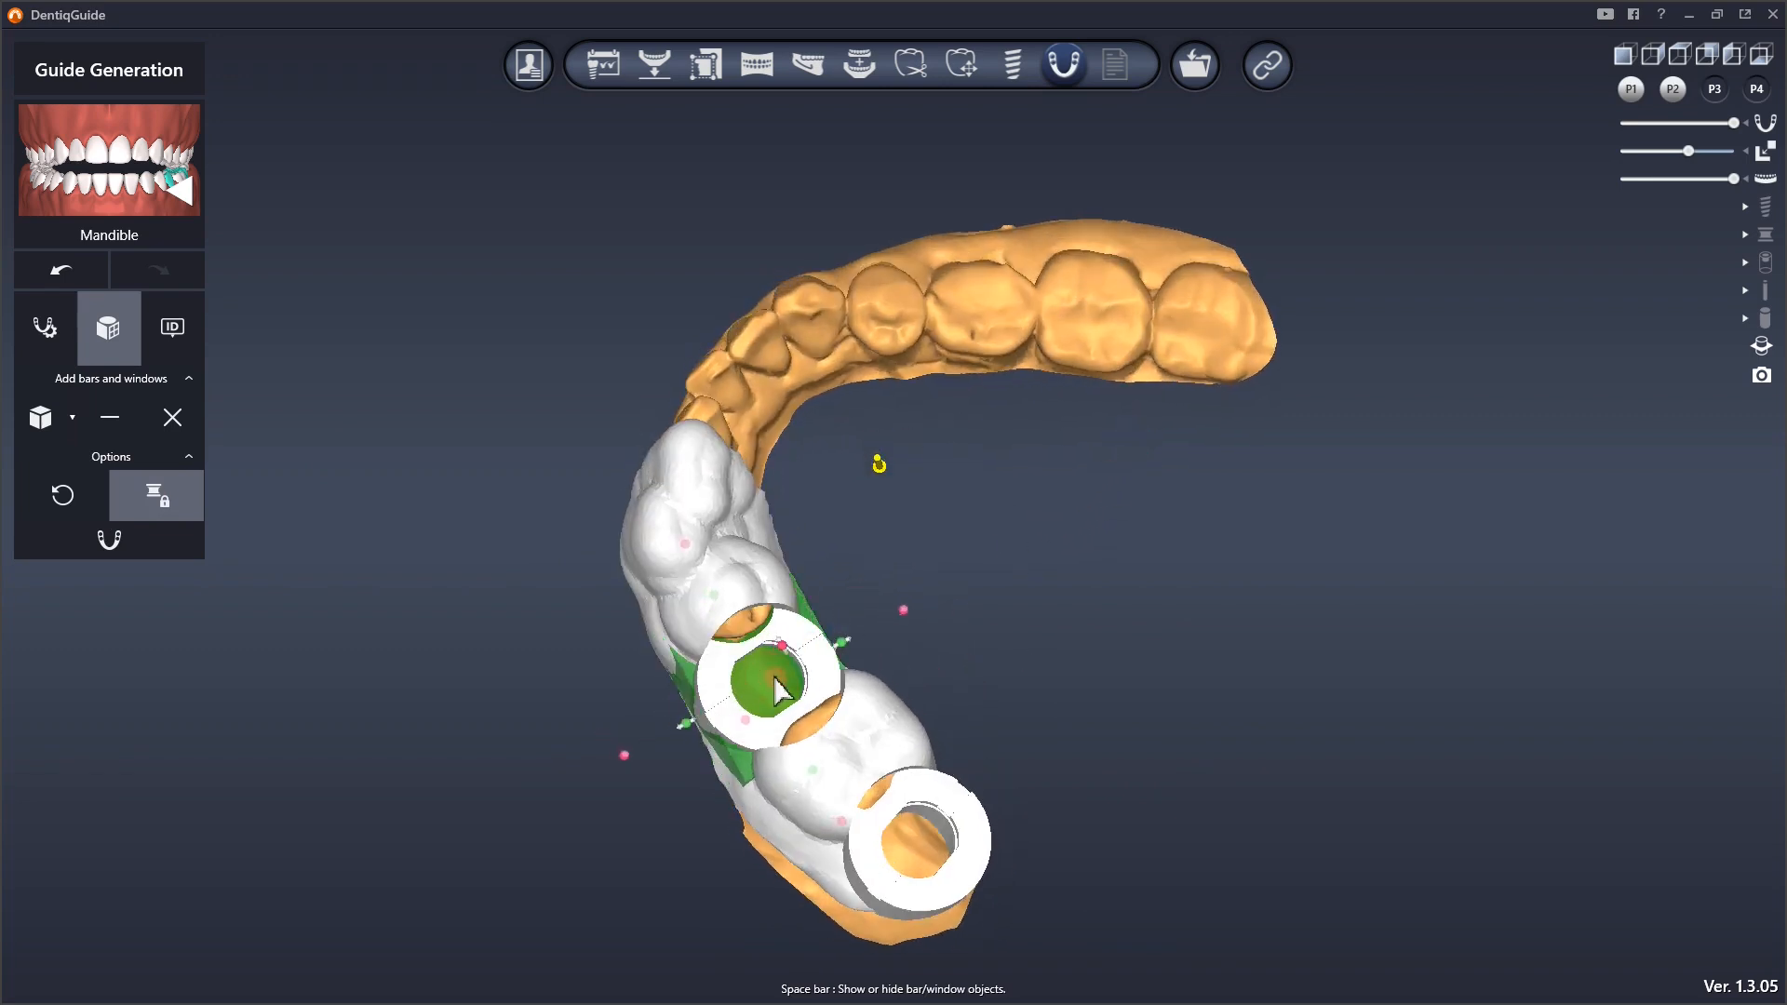
right_click_drag(776, 689, 703, 611)
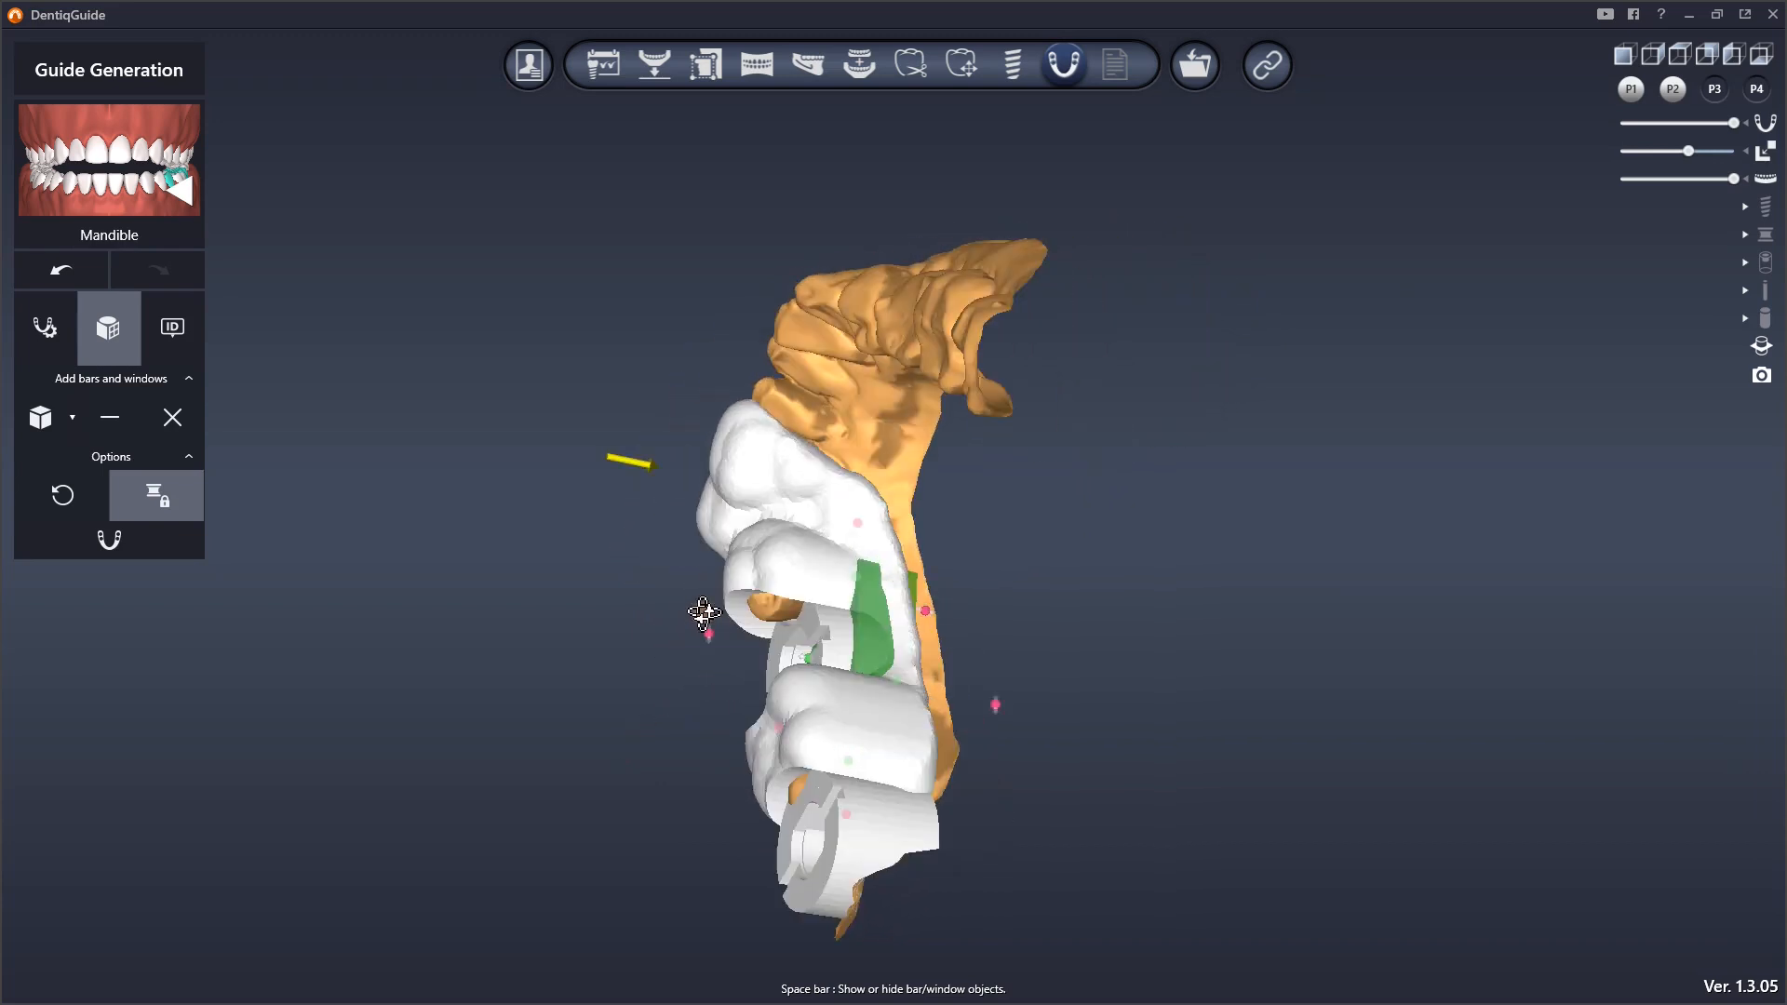
right_click_drag(988, 600, 926, 626)
left_click_drag(1029, 683, 1029, 661)
right_click_drag(793, 522, 956, 535)
left_click_drag(830, 697, 840, 690)
right_click_drag(840, 679, 875, 633)
Add a second bar on the outer side of the rear sleeve, then level and position it against the guide
left_click(72, 418)
left_click(48, 533)
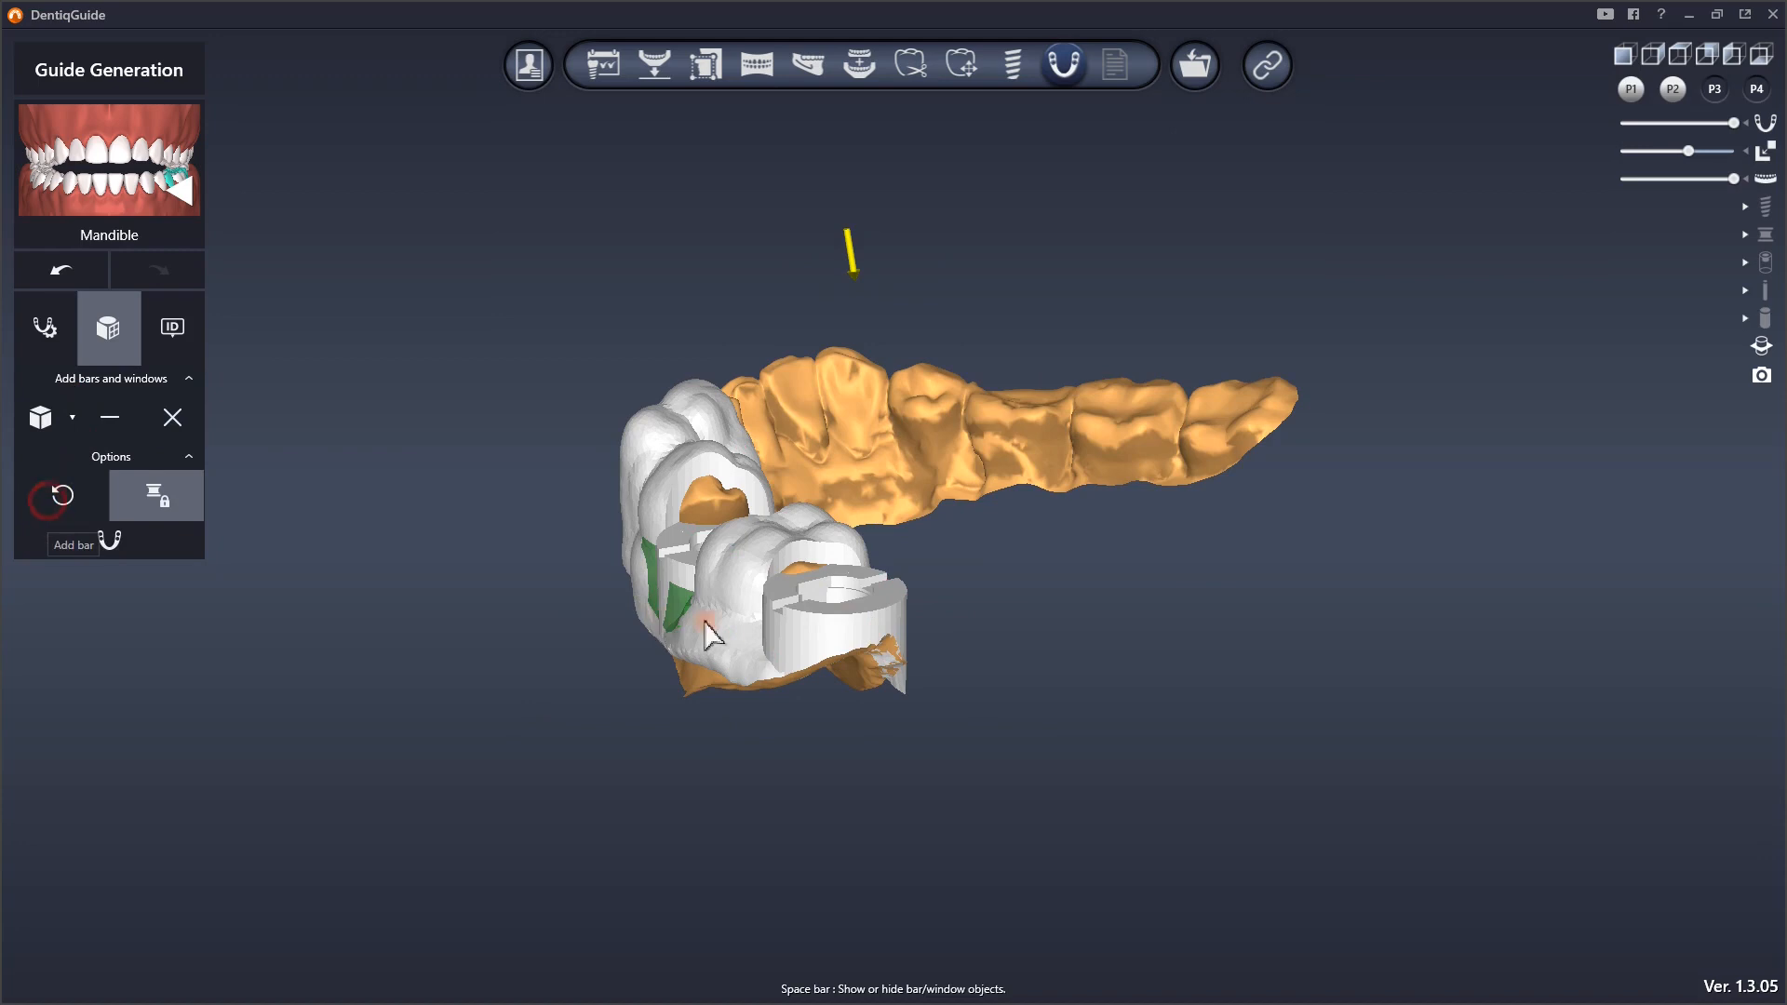
left_click_drag(735, 639, 787, 663)
right_click_drag(756, 676, 627, 613)
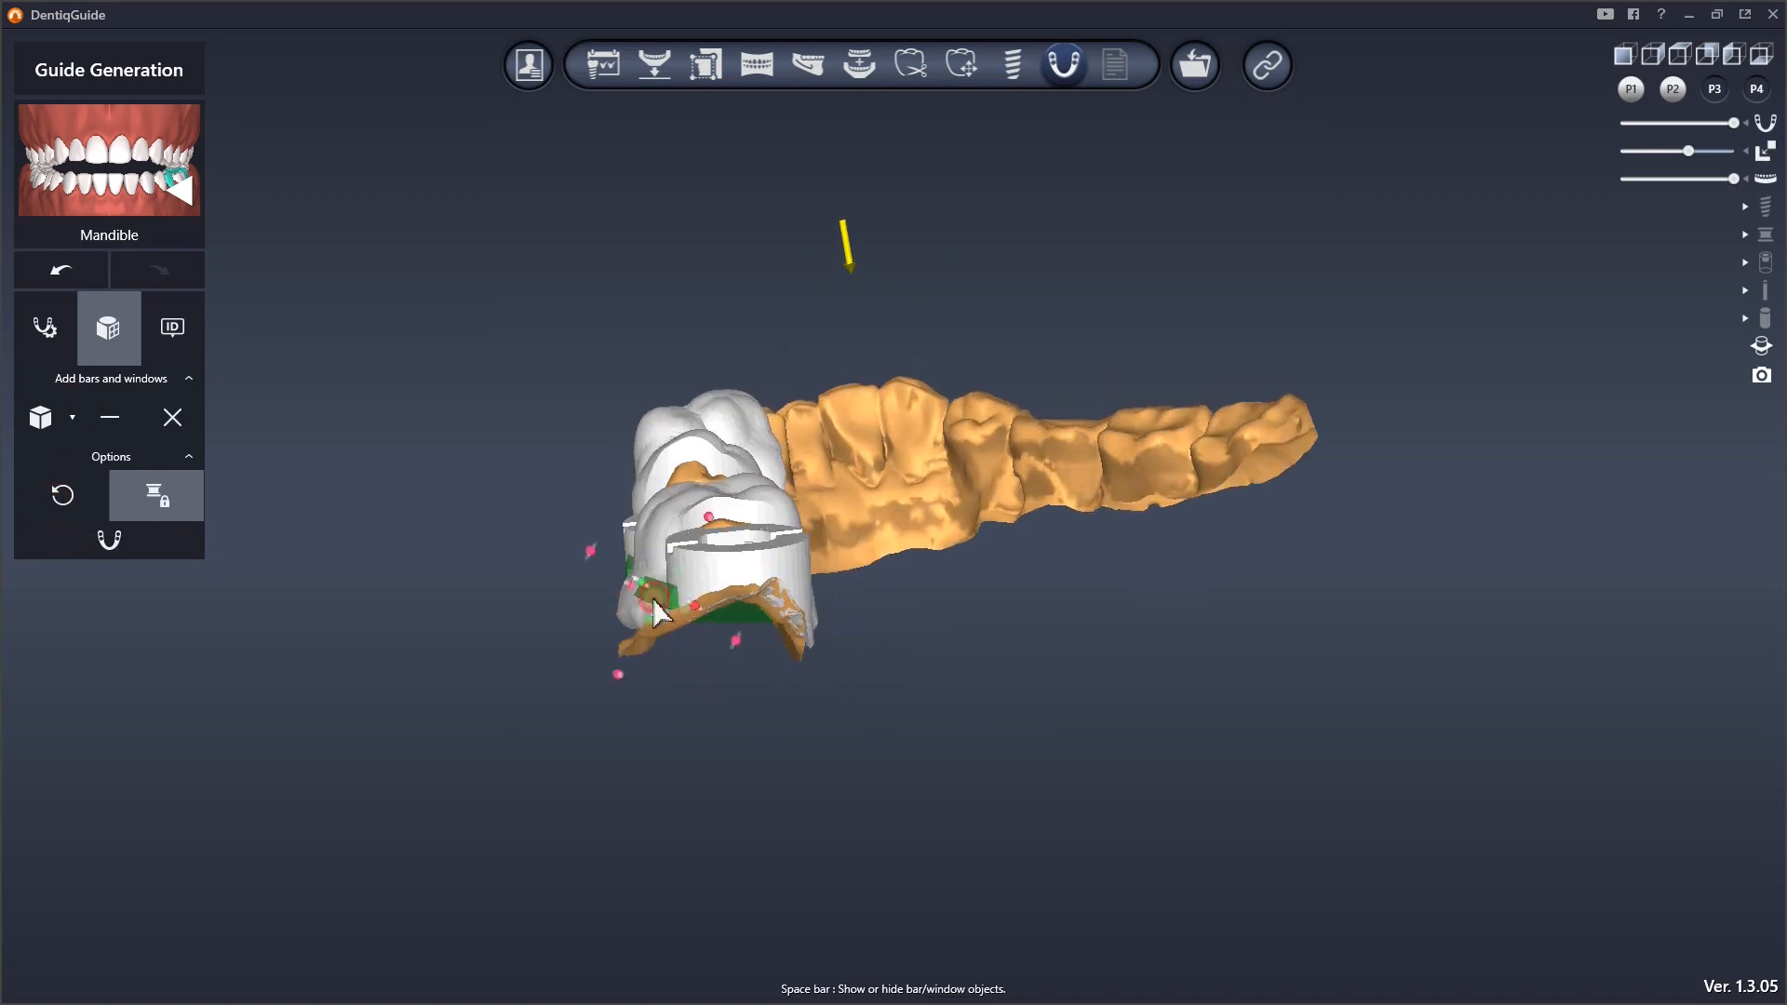
left_click_drag(592, 554, 585, 591)
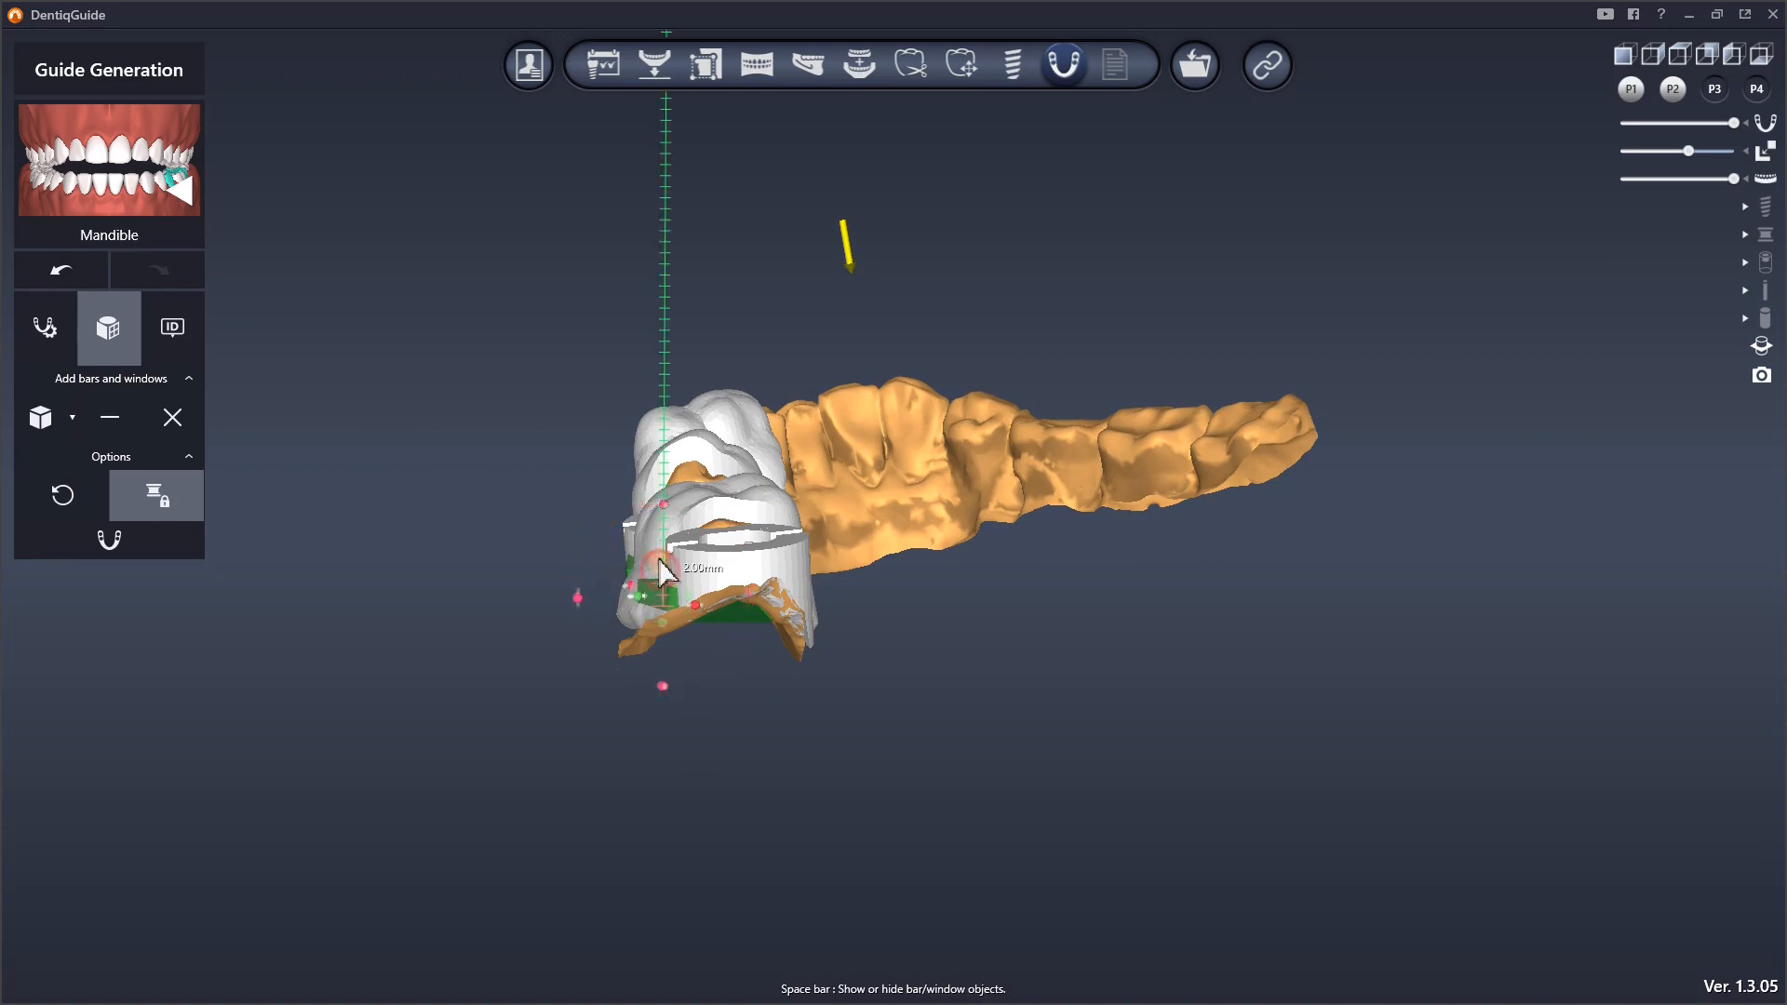
right_click_drag(660, 570, 769, 652)
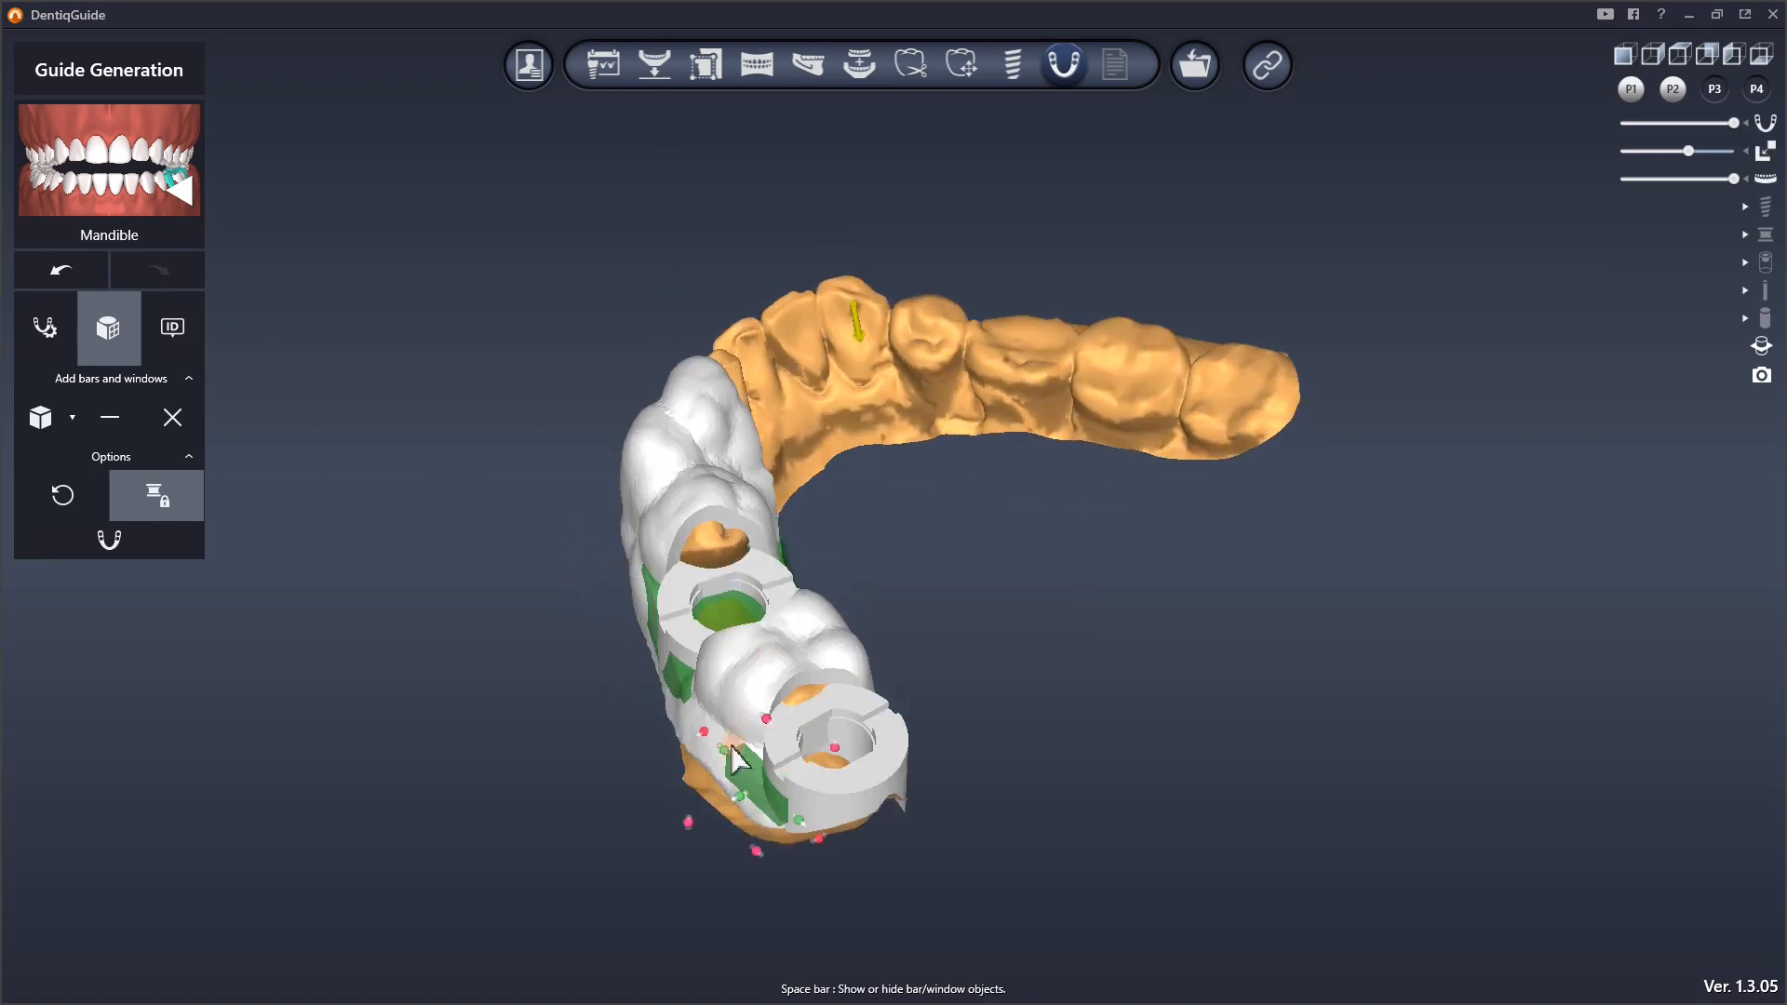
left_click_drag(709, 740, 729, 736)
Add a third bar on the tongue side of the rear sleeve and adjust its height
right_click_drag(729, 735, 721, 640)
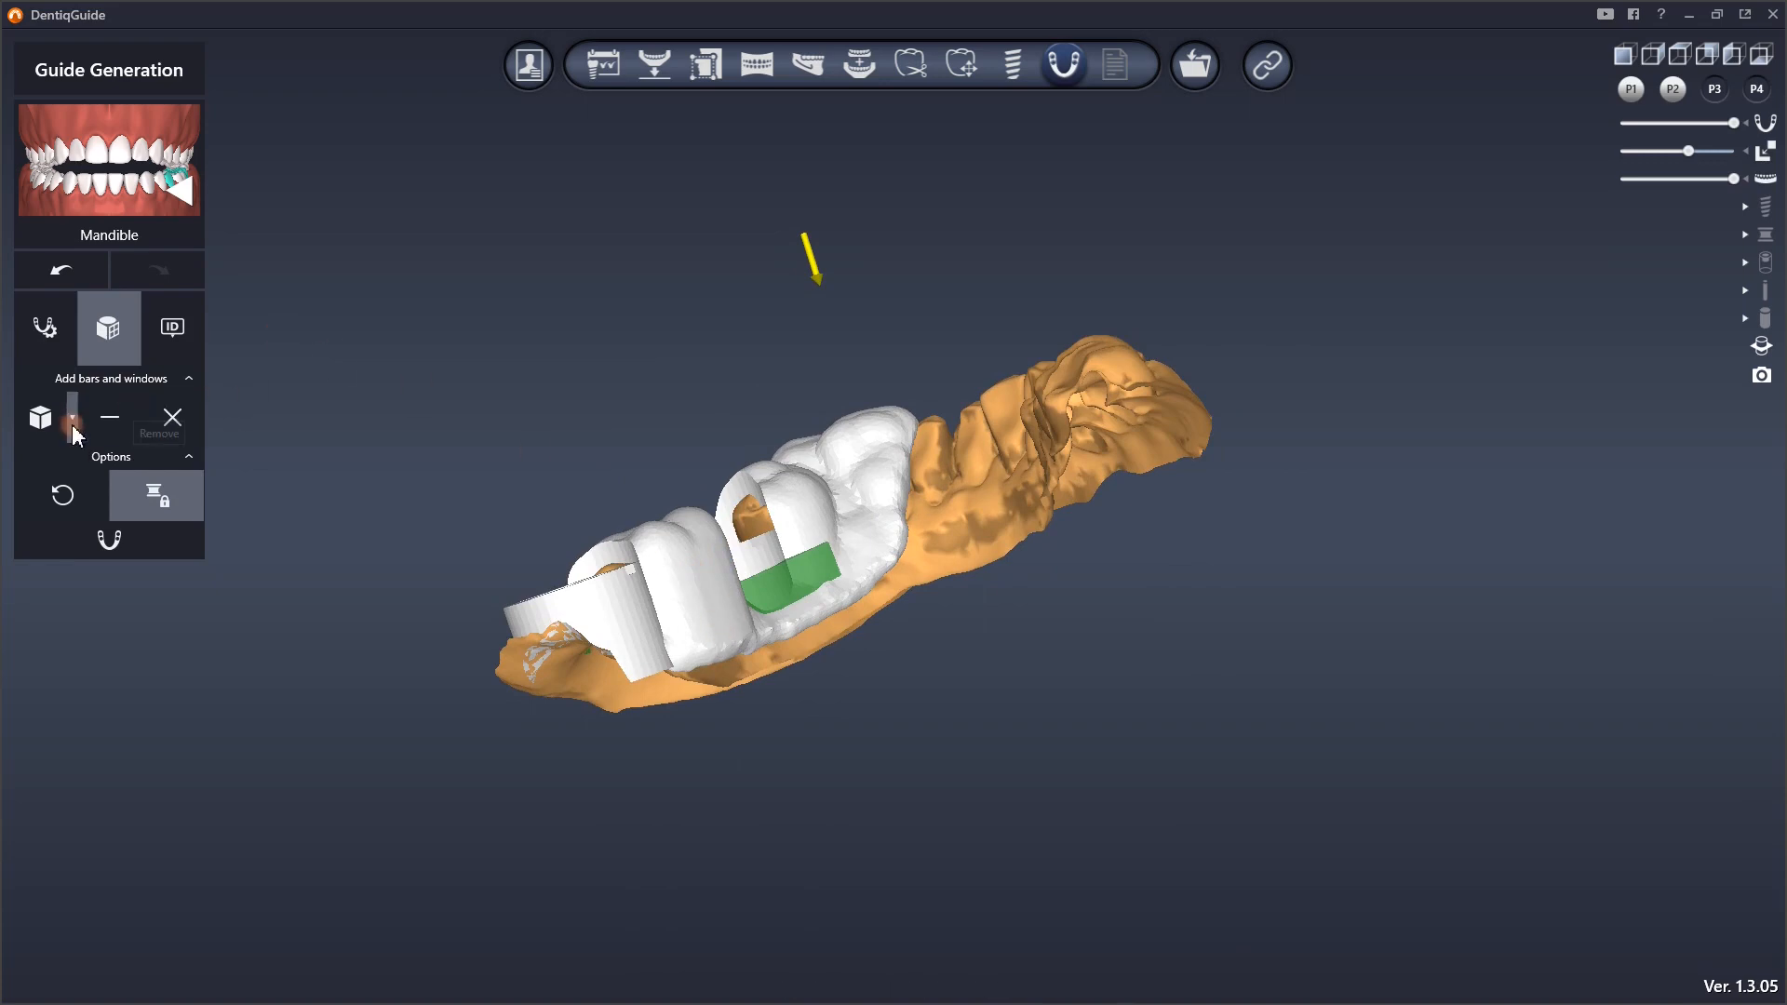
left_click(40, 421)
left_click_drag(626, 652, 708, 636)
right_click_drag(672, 654, 672, 644)
left_click(675, 629)
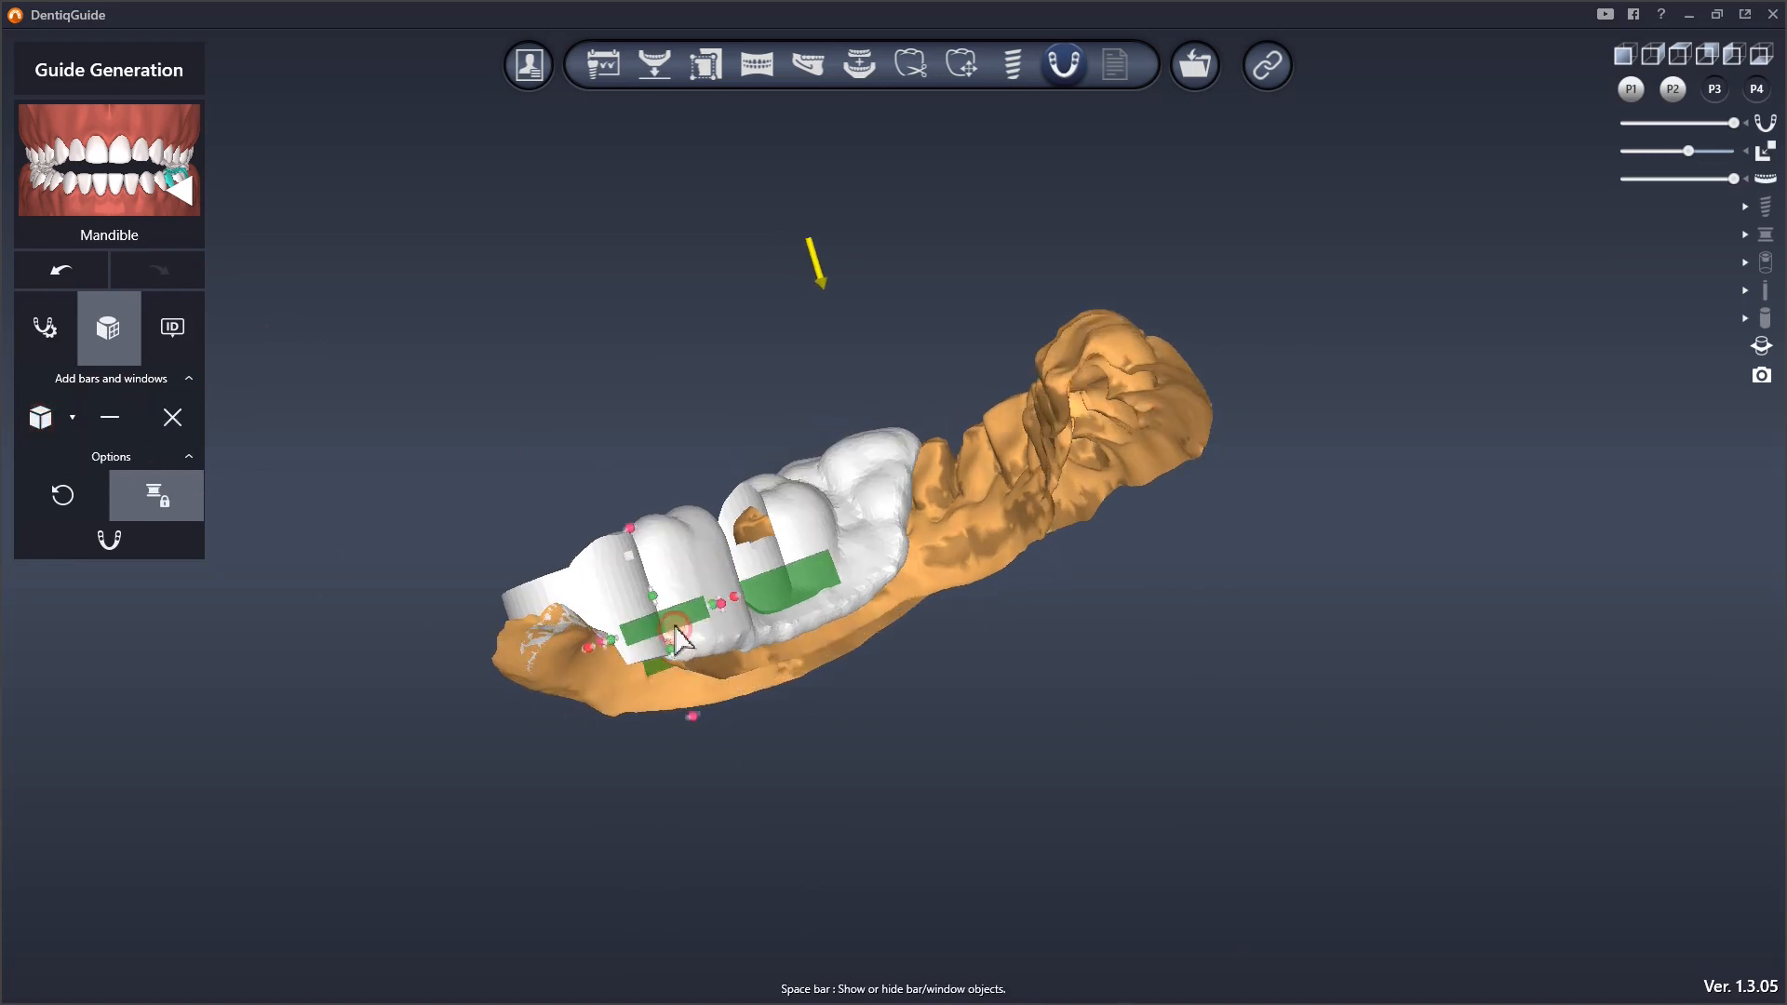
left_click_drag(652, 596, 673, 646)
Rotate and shift the tongue-side bar so it joins the rear sleeve to the guide
right_click_drag(677, 584, 745, 570)
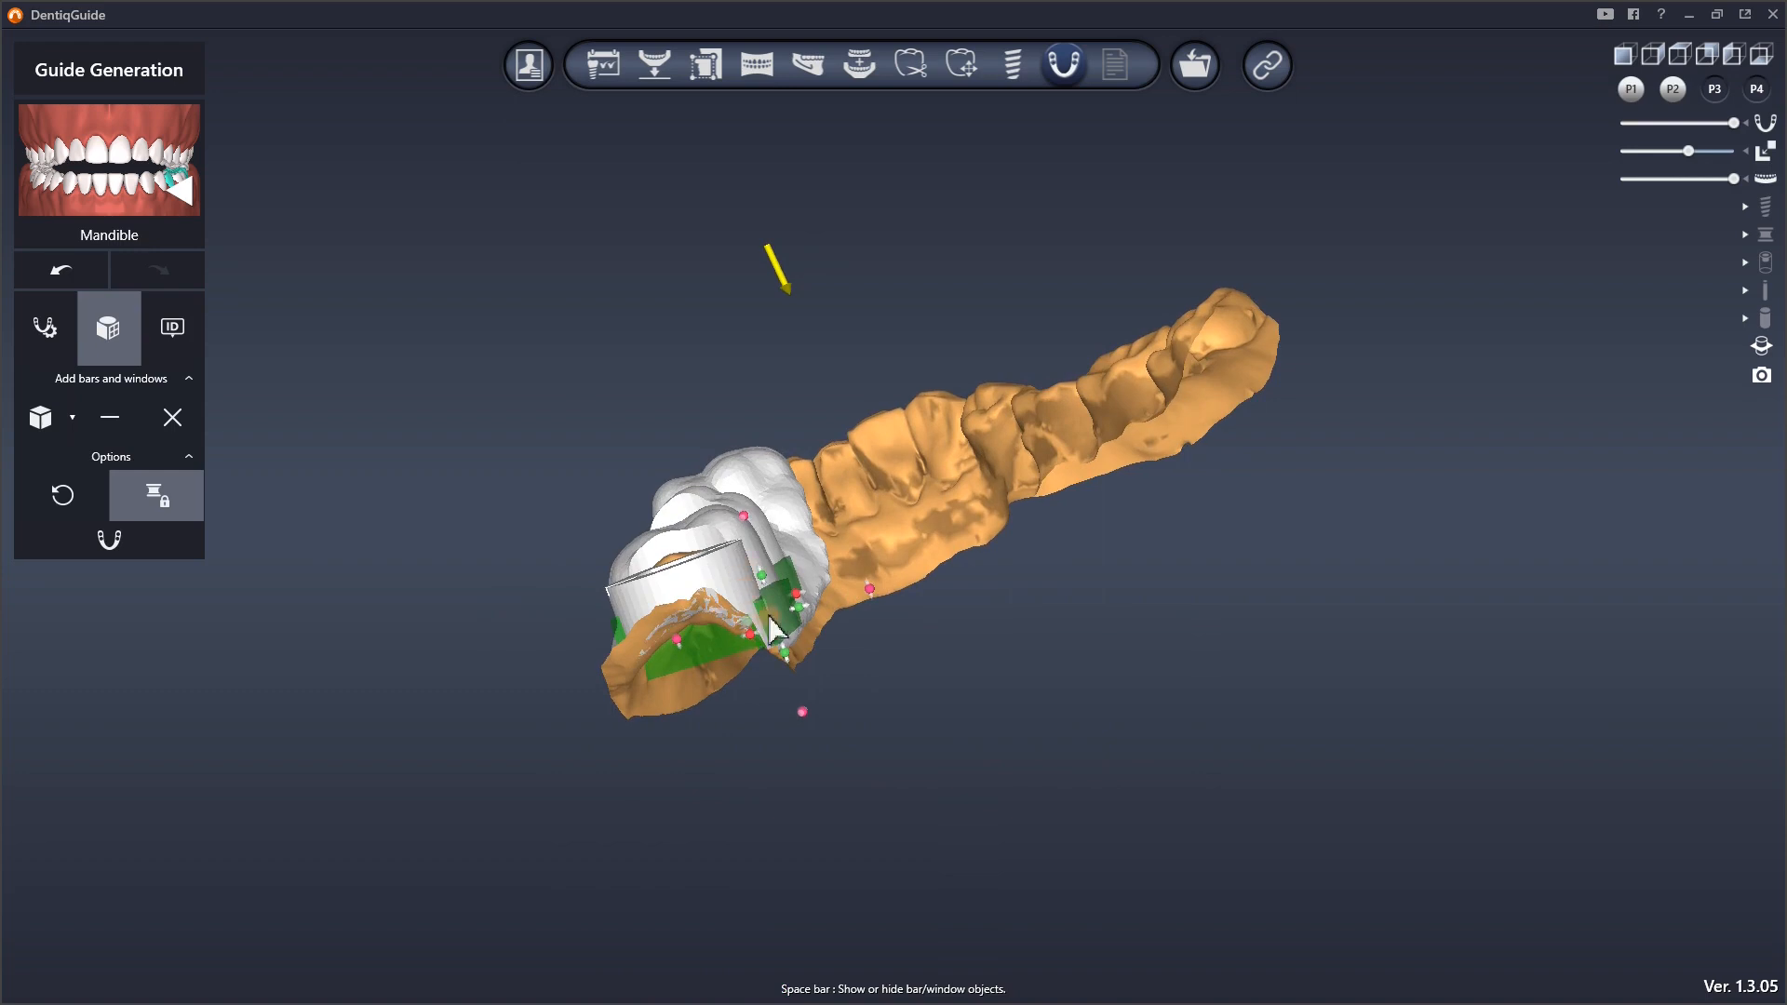
left_click_drag(869, 589, 869, 586)
right_click_drag(782, 592, 934, 755)
left_click_drag(842, 682, 836, 684)
left_click(846, 751)
right_click_drag(853, 707, 930, 724)
left_click(845, 668)
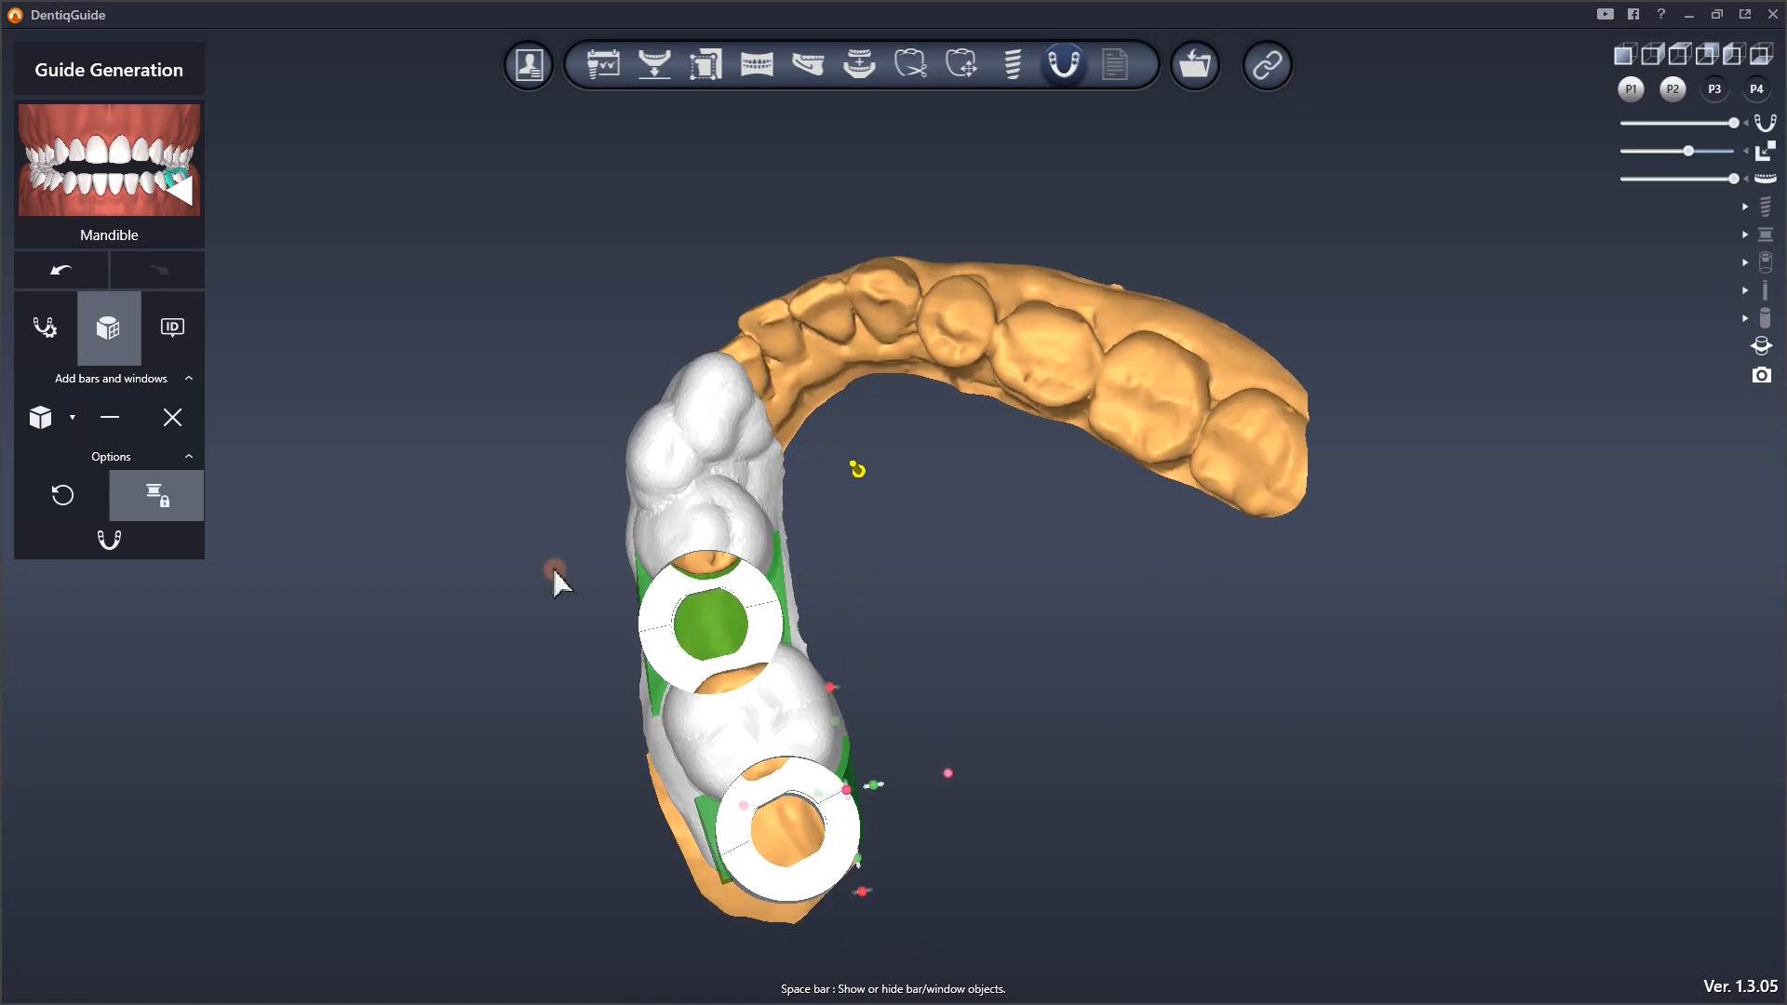
Add an inspection window over the frontmost tooth of the guide, narrow it and rotate it to follow the arch
left_click(70, 419)
left_click(65, 536)
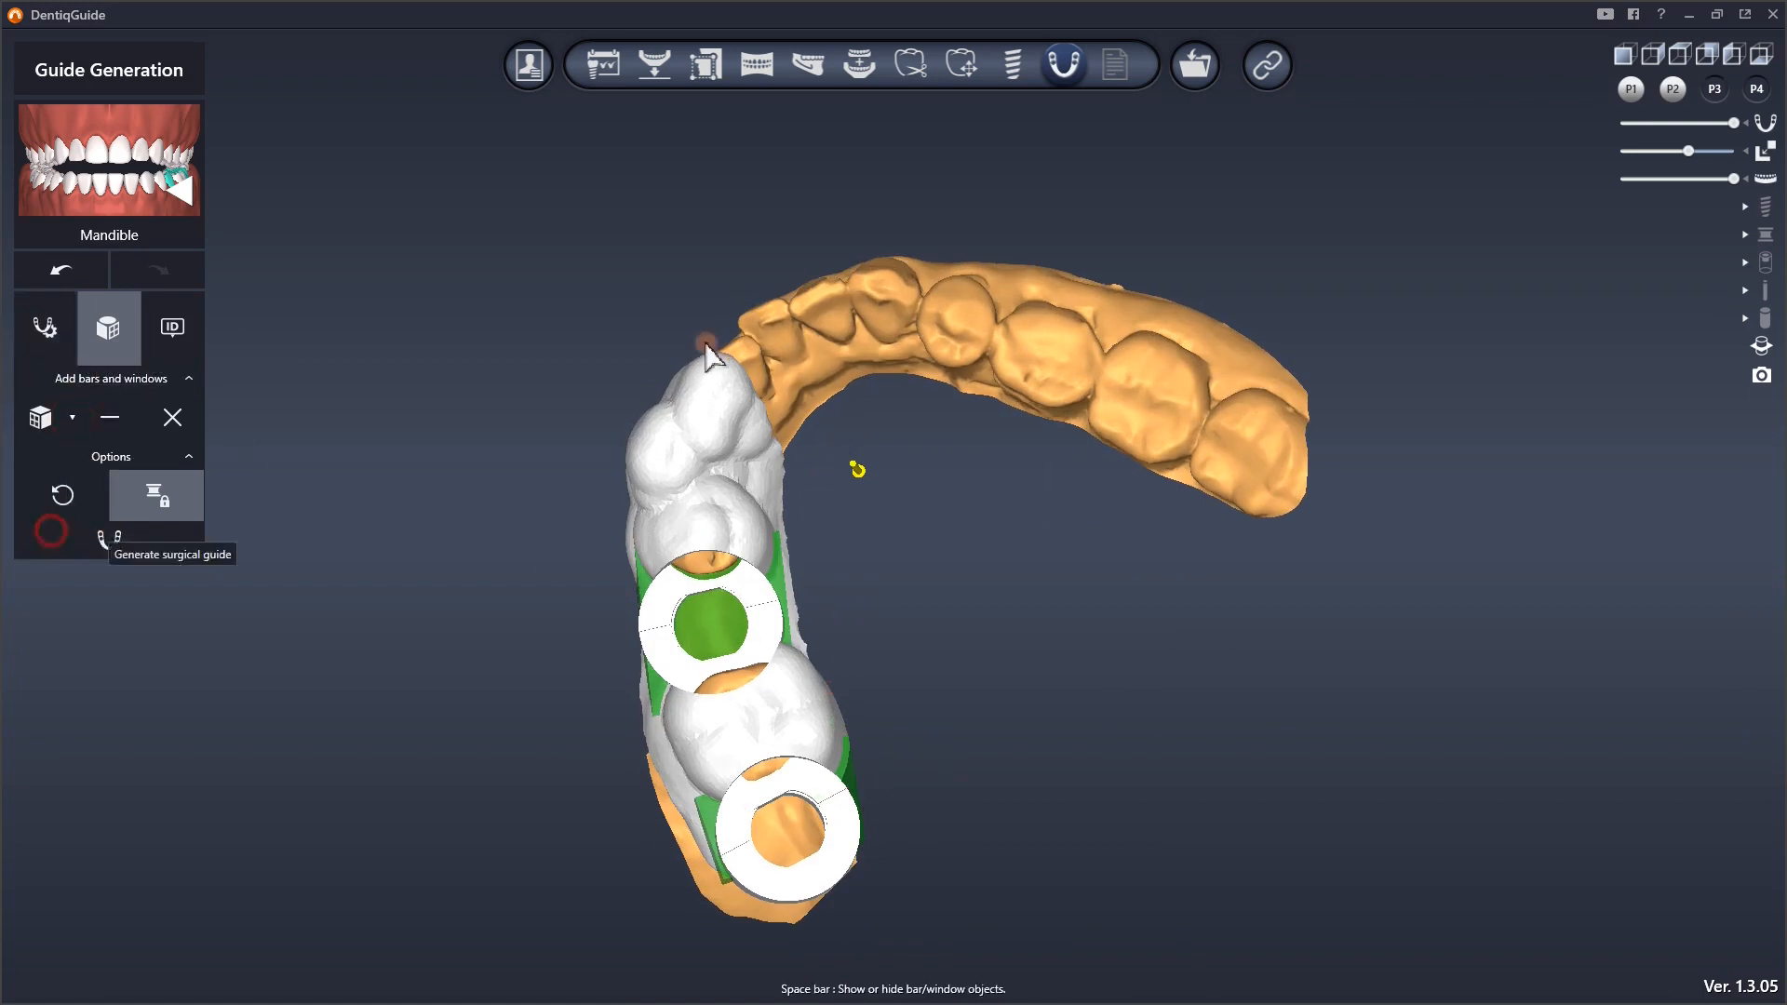
left_click(720, 389)
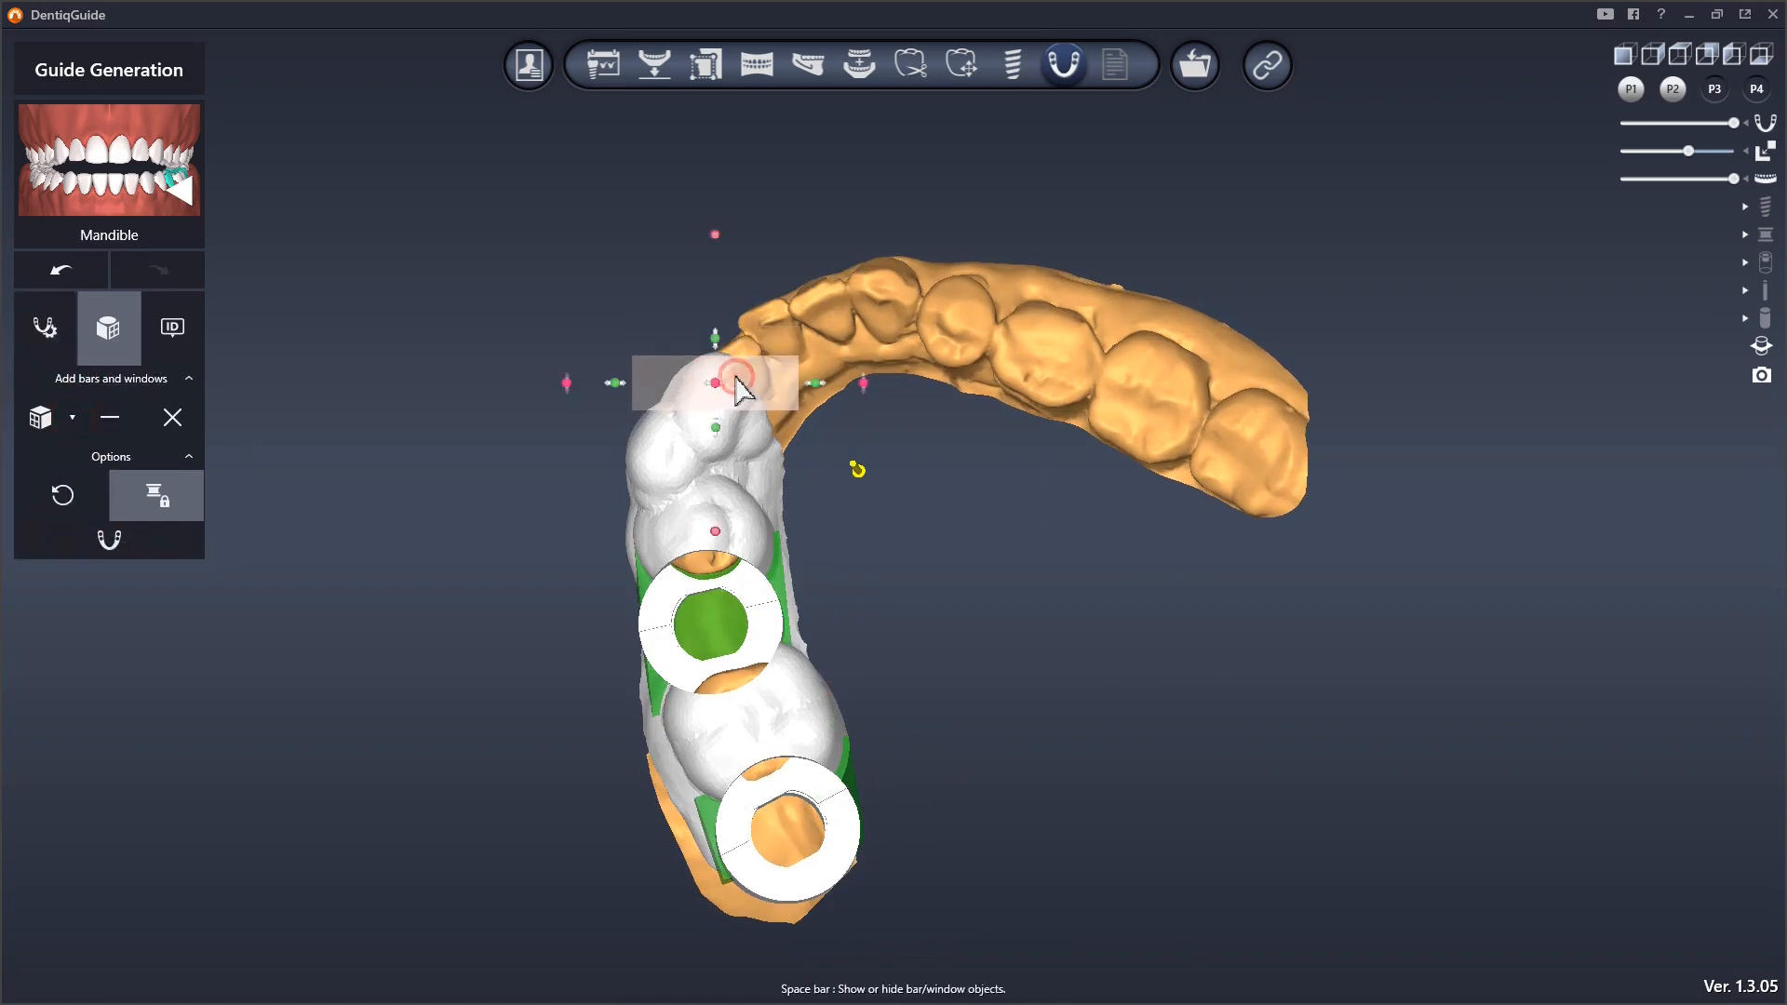
left_click_drag(634, 390, 700, 389)
left_click_drag(810, 389, 727, 359)
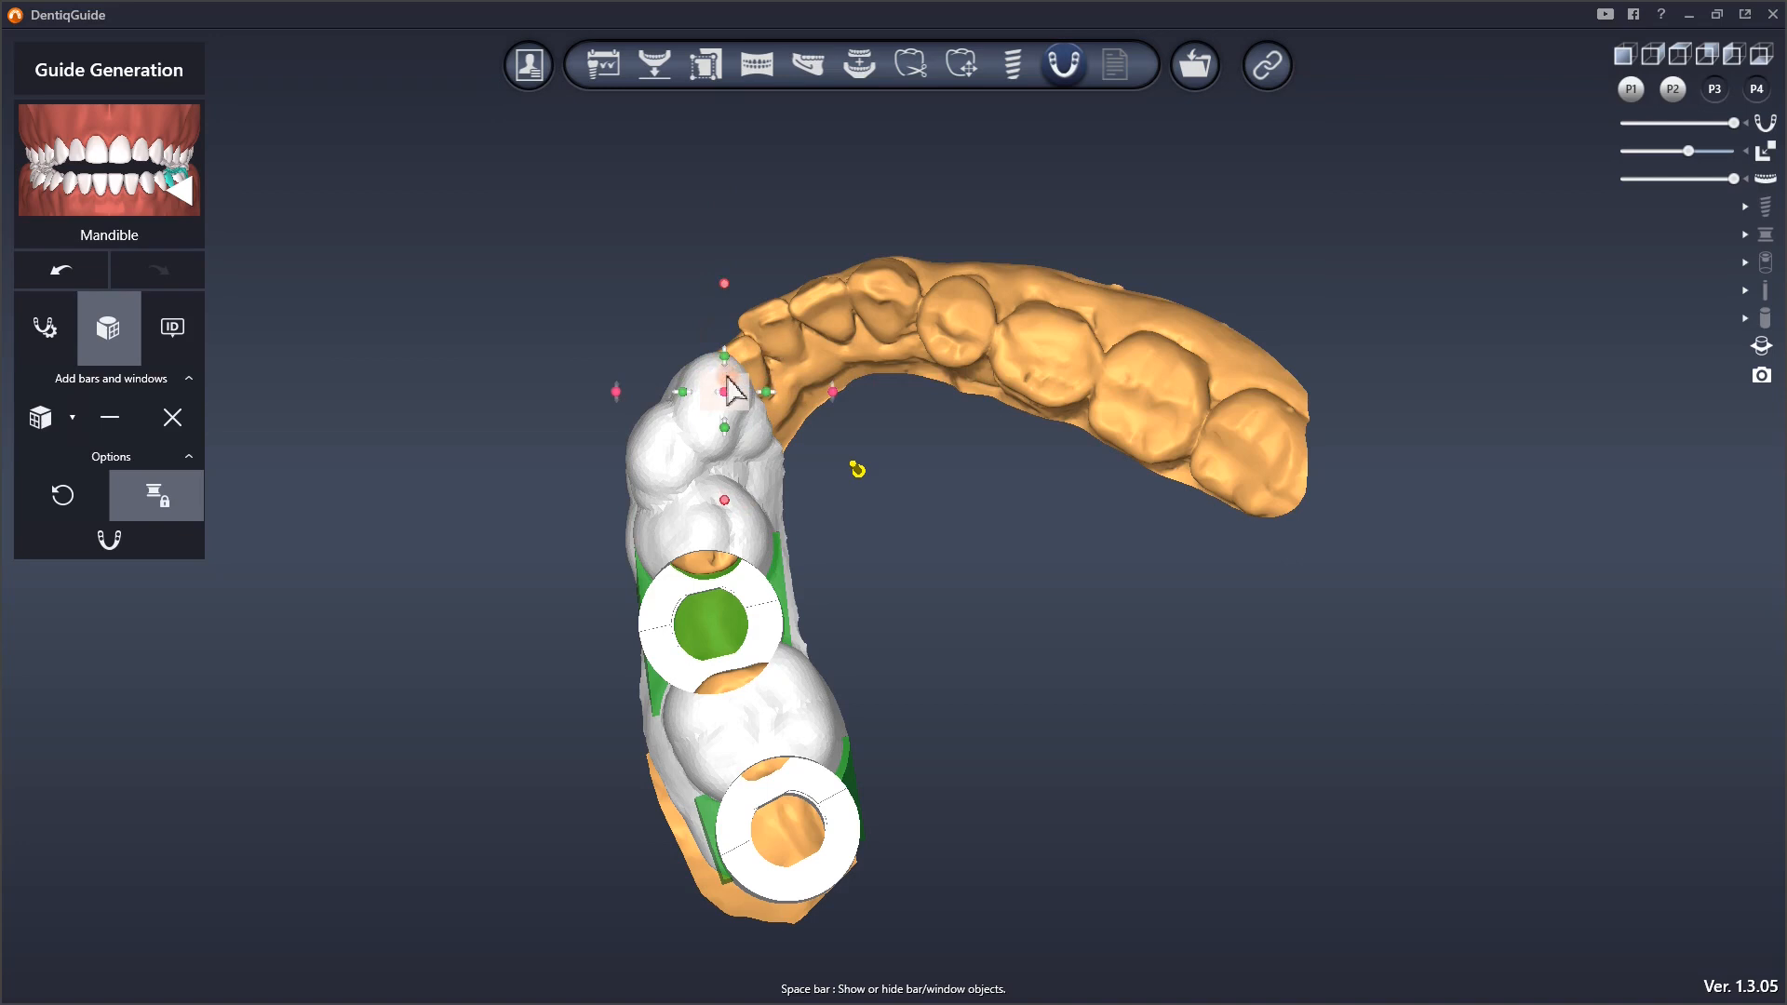
left_click_drag(832, 398, 806, 321)
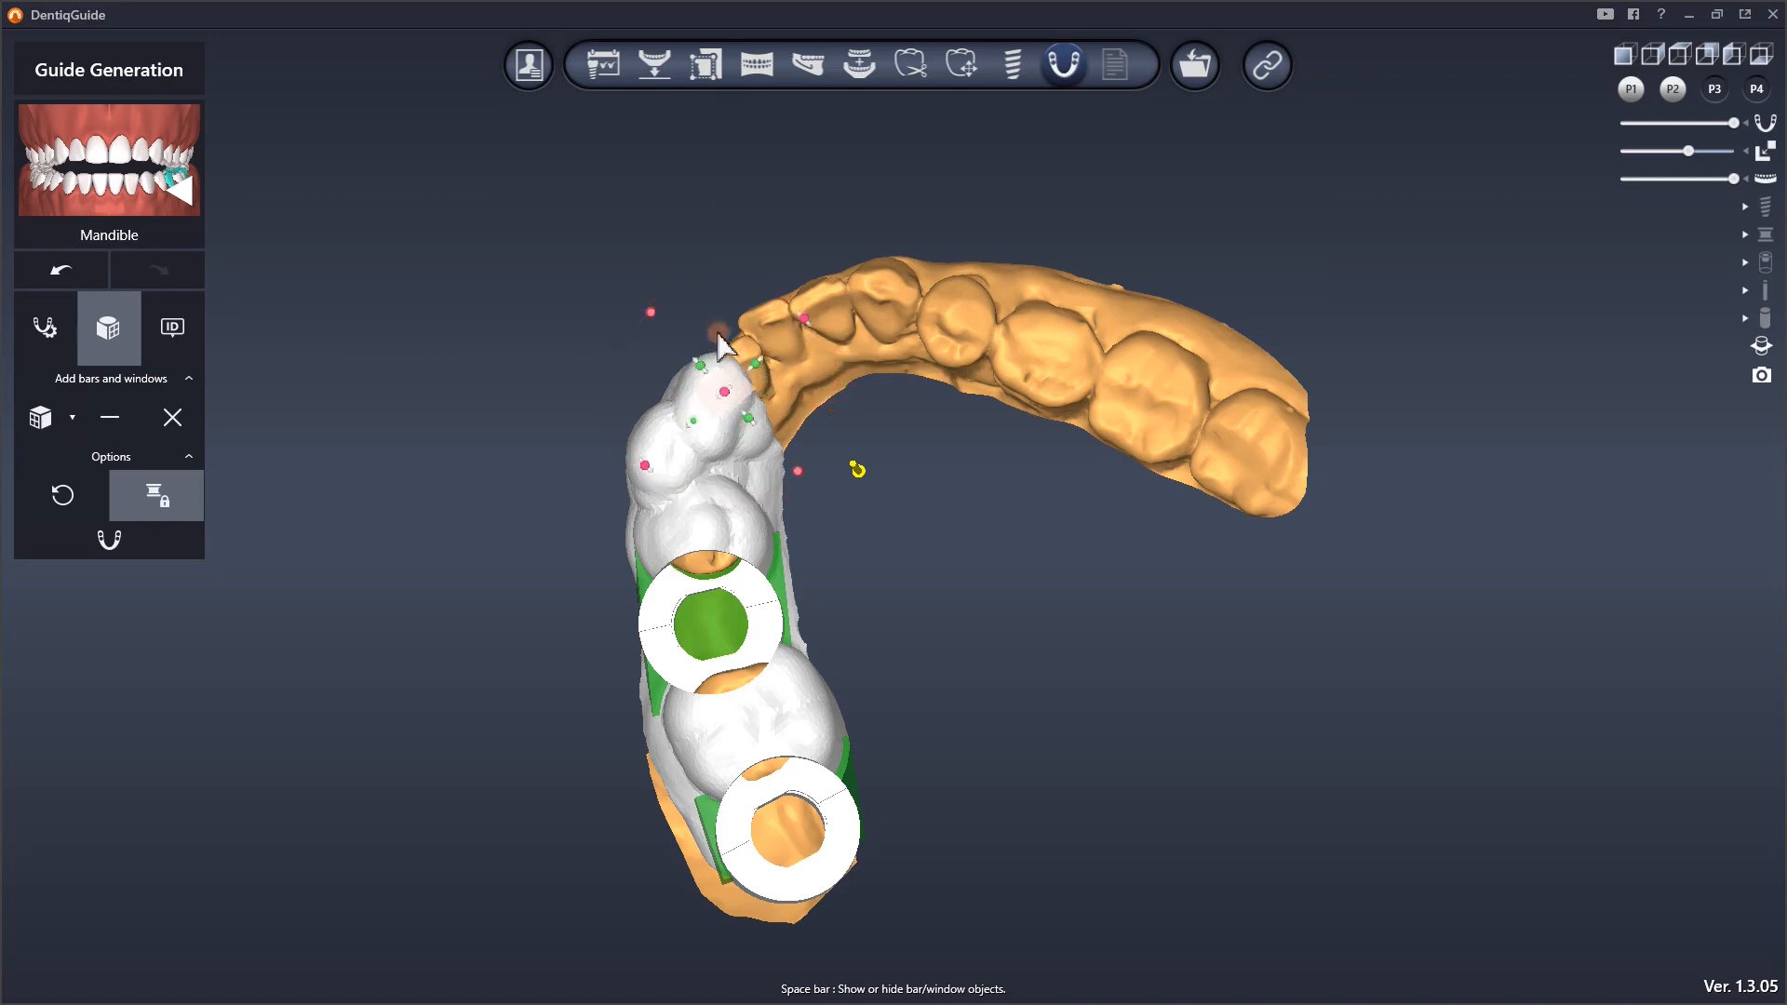
left_click_drag(694, 350, 687, 342)
mouse_move(690, 415)
left_mouse_down()
mouse_move(721, 402)
mouse_move(705, 402)
left_mouse_up()
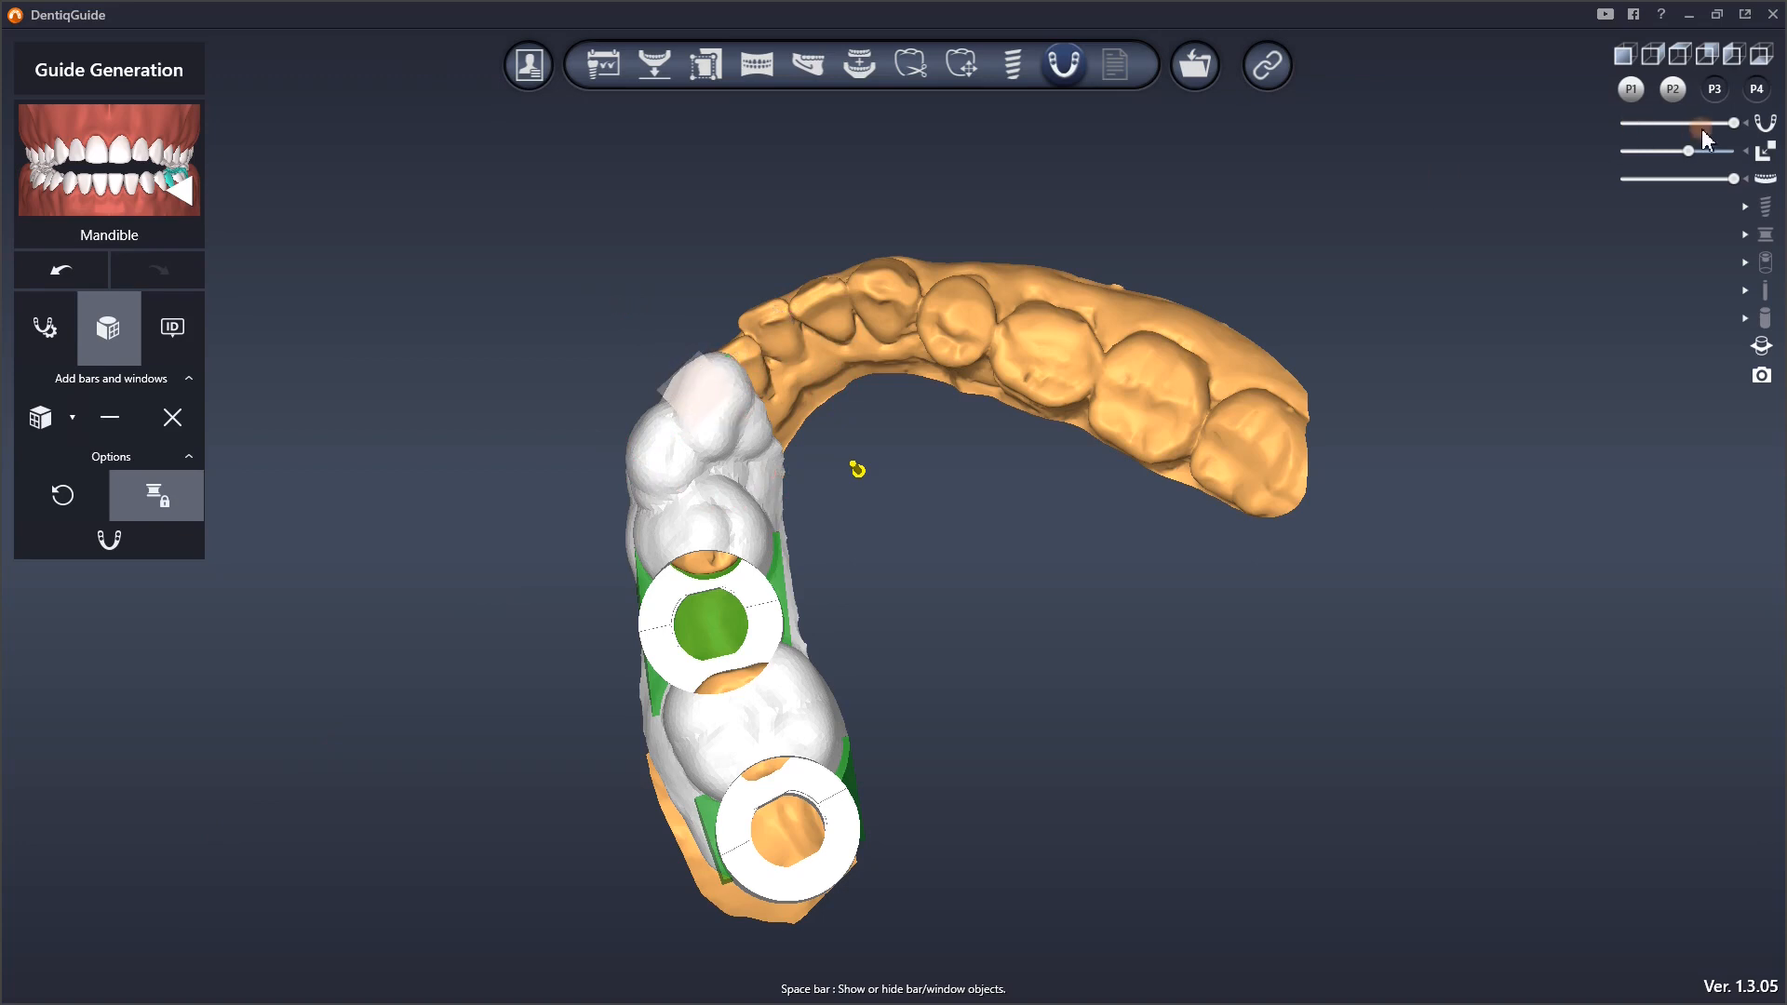
Make the guide semi-transparent and adjust the inspection window's position and tilt over the frontmost tooth
left_click_drag(1735, 125, 1689, 123)
left_click_drag(1136, 341, 1021, 276)
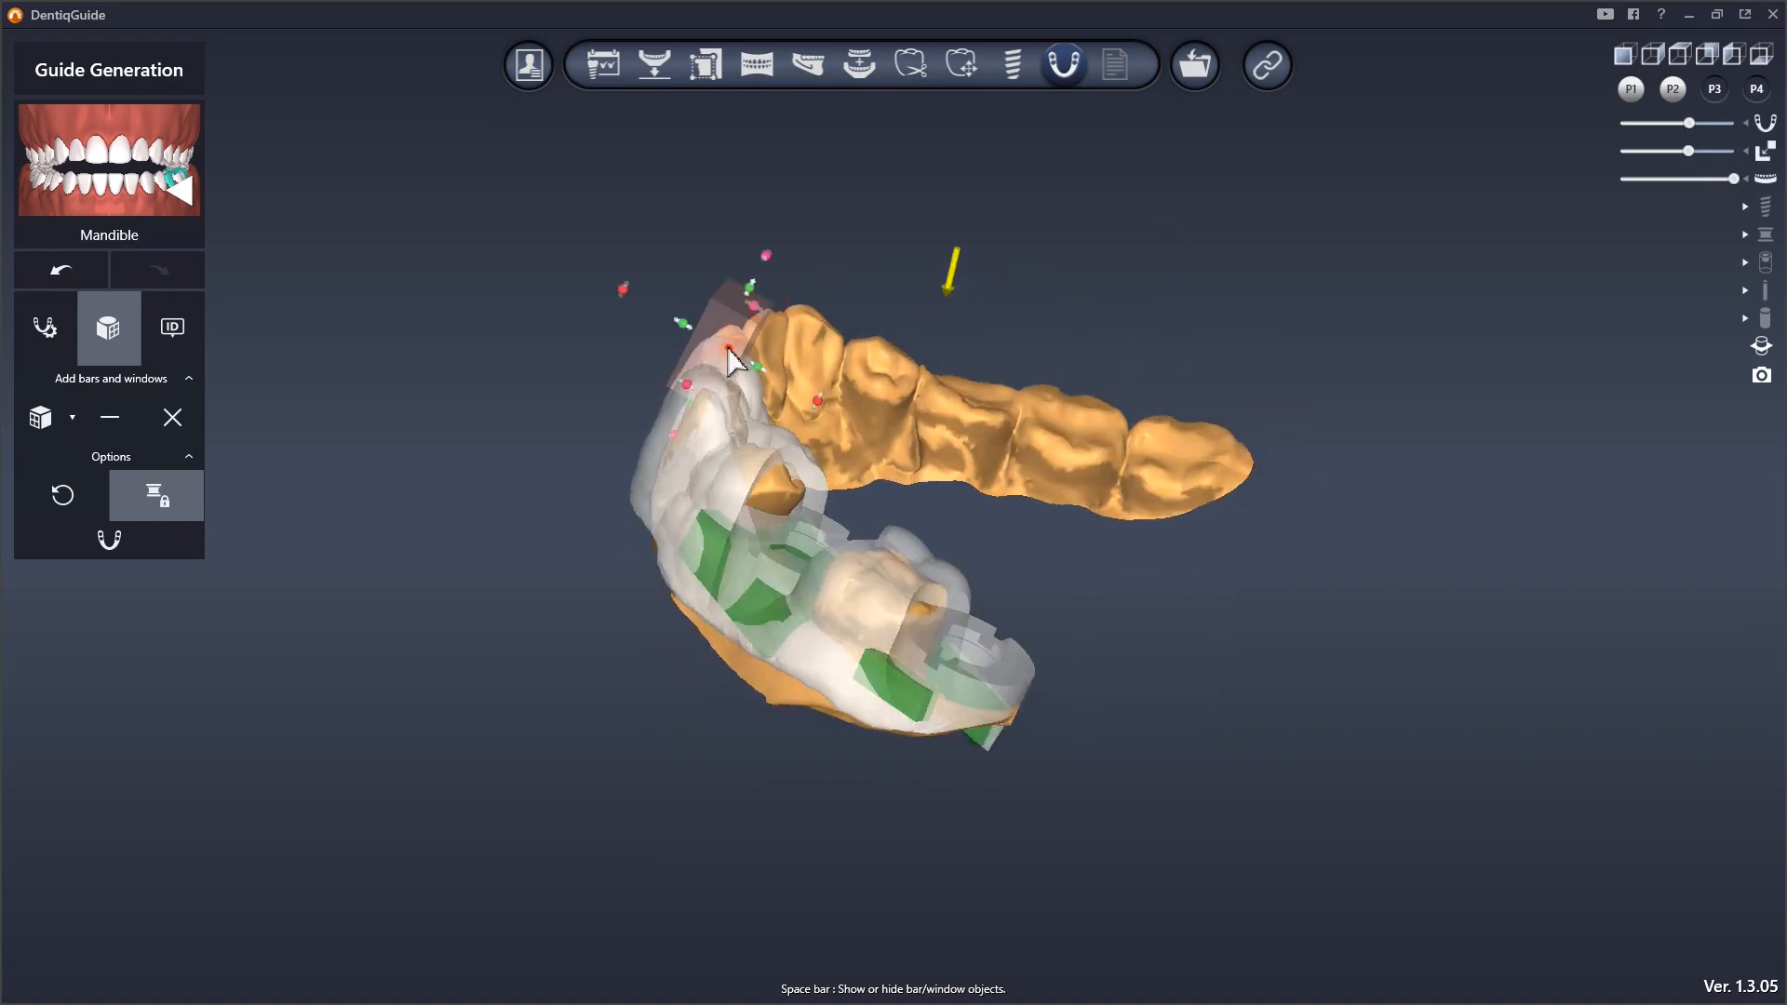
left_click_drag(745, 340, 786, 501)
left_click_drag(706, 563, 698, 600)
left_click_drag(668, 704, 691, 699)
right_click_drag(868, 460, 884, 240)
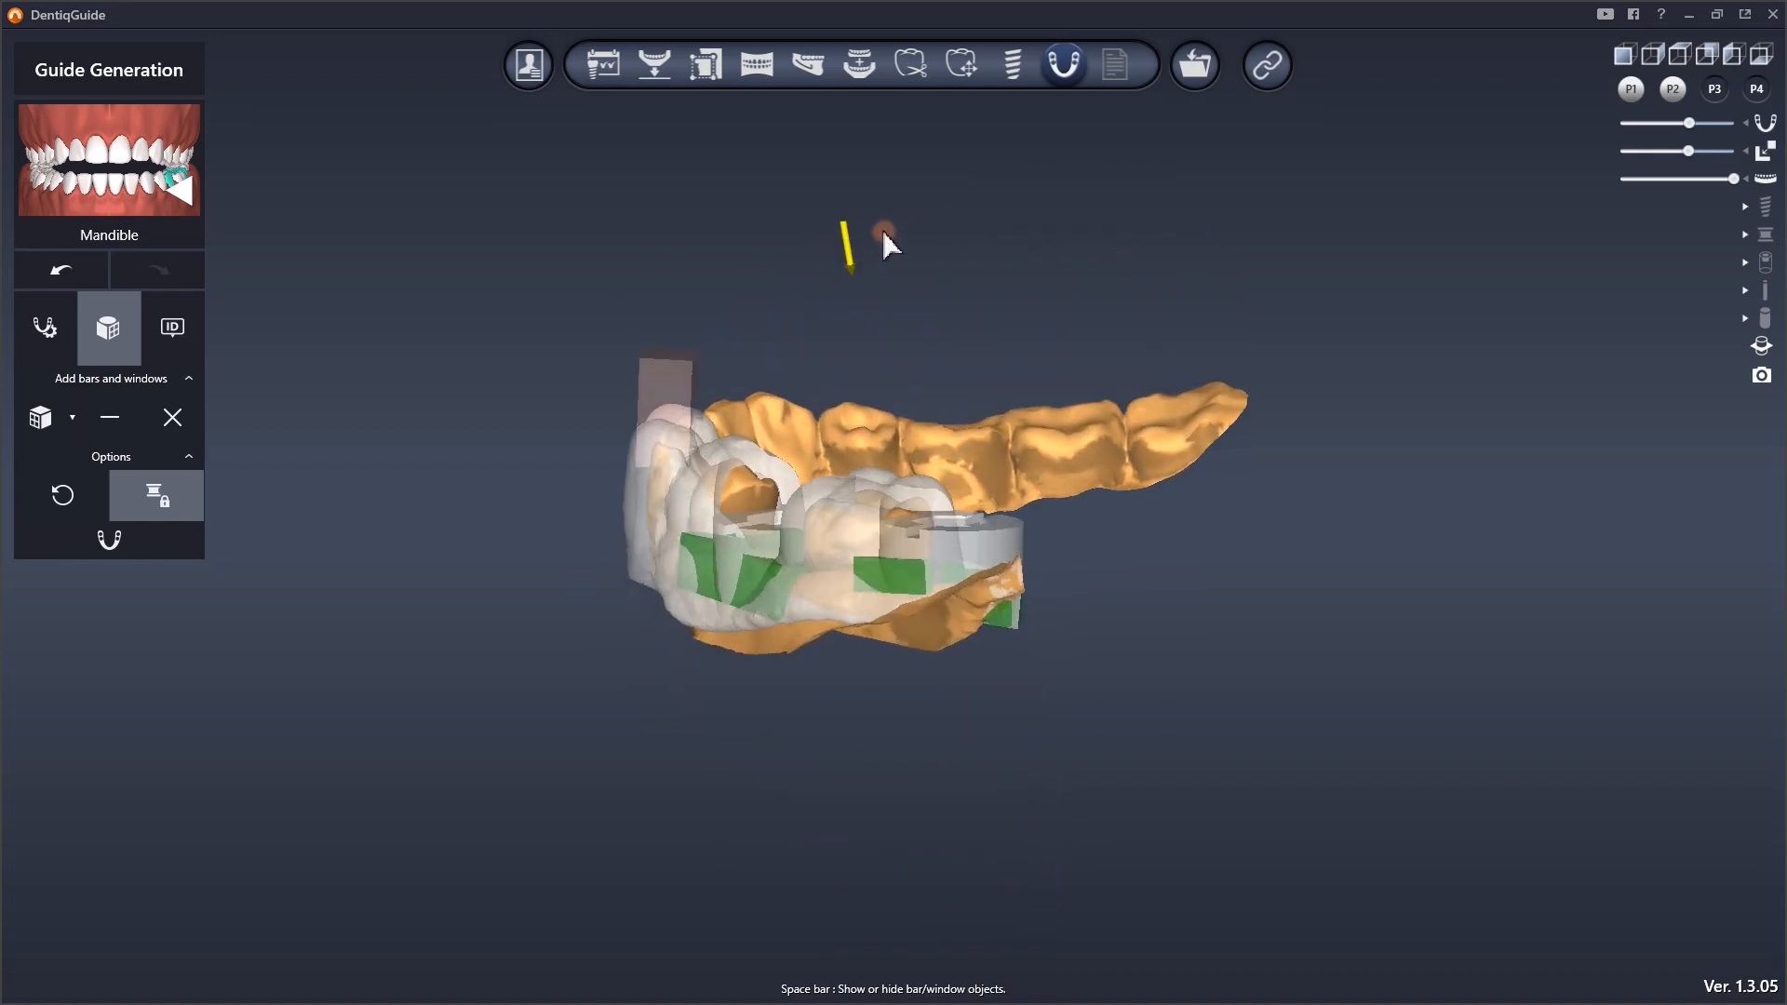
Regenerate the surgical guide with the bars and window, and hide the bar objects and the jaw model
left_click(104, 547)
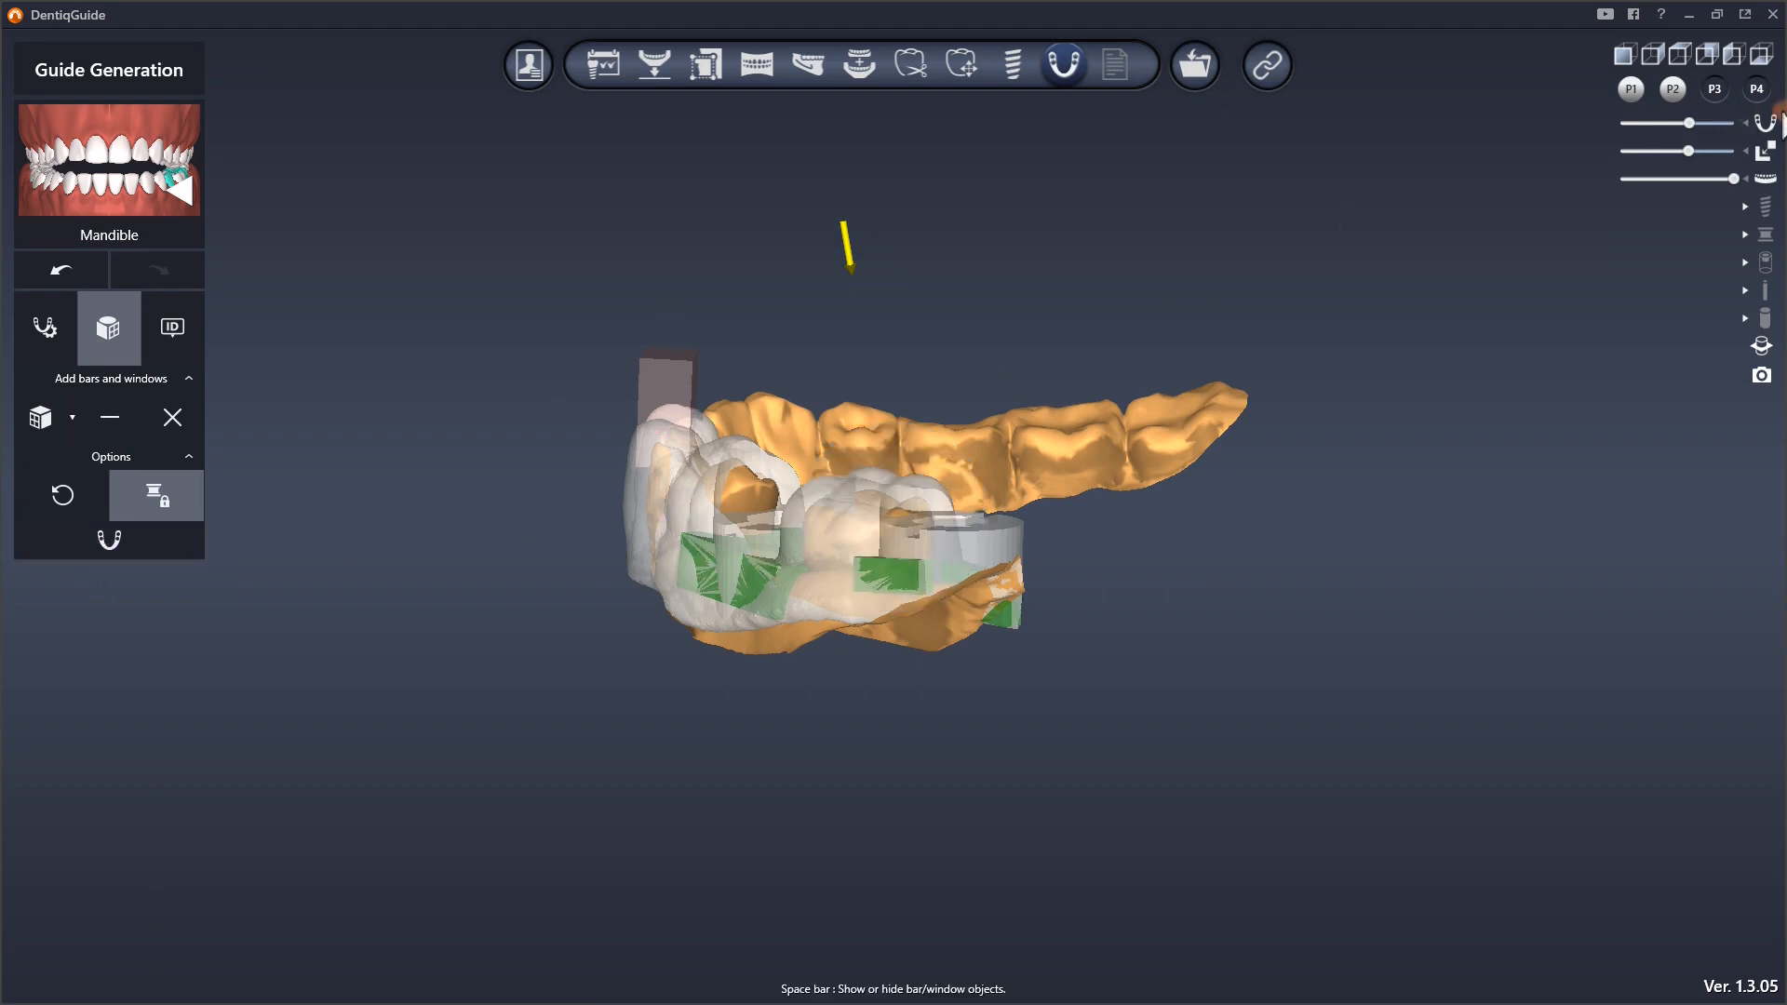
left_click(1768, 160)
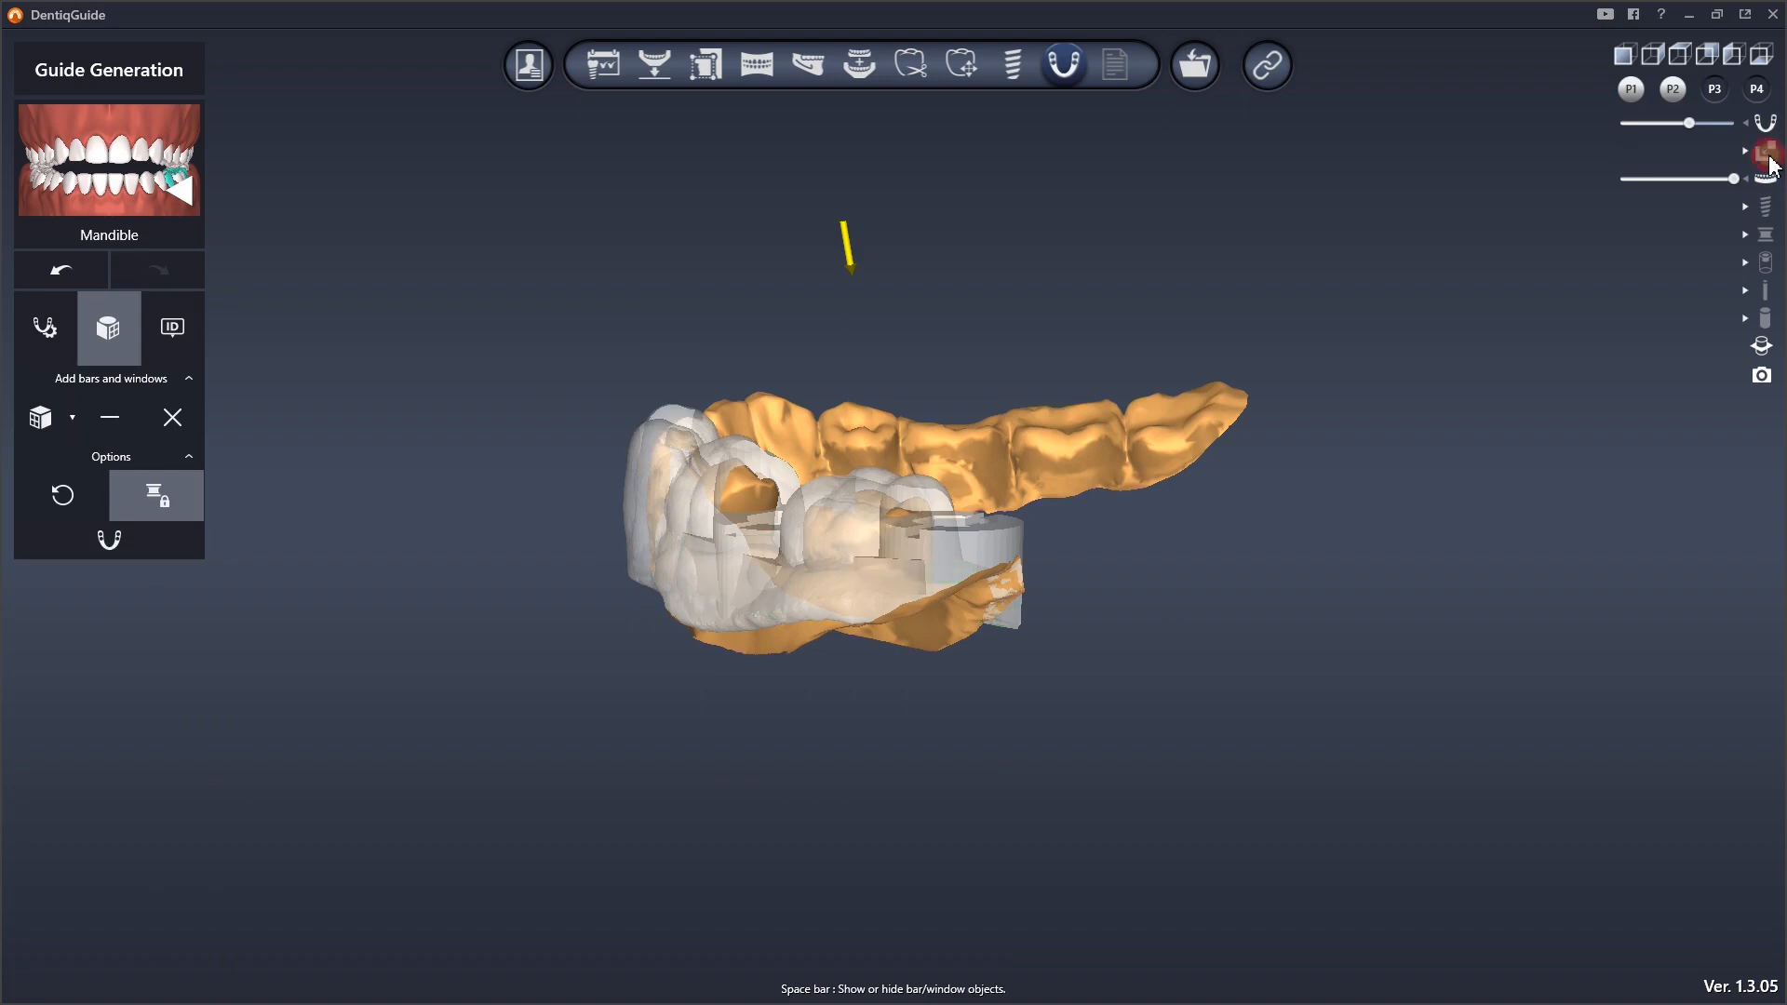
left_click(1765, 185)
mouse_move(852, 410)
right_mouse_down()
mouse_move(826, 618)
mouse_move(868, 407)
right_mouse_up()
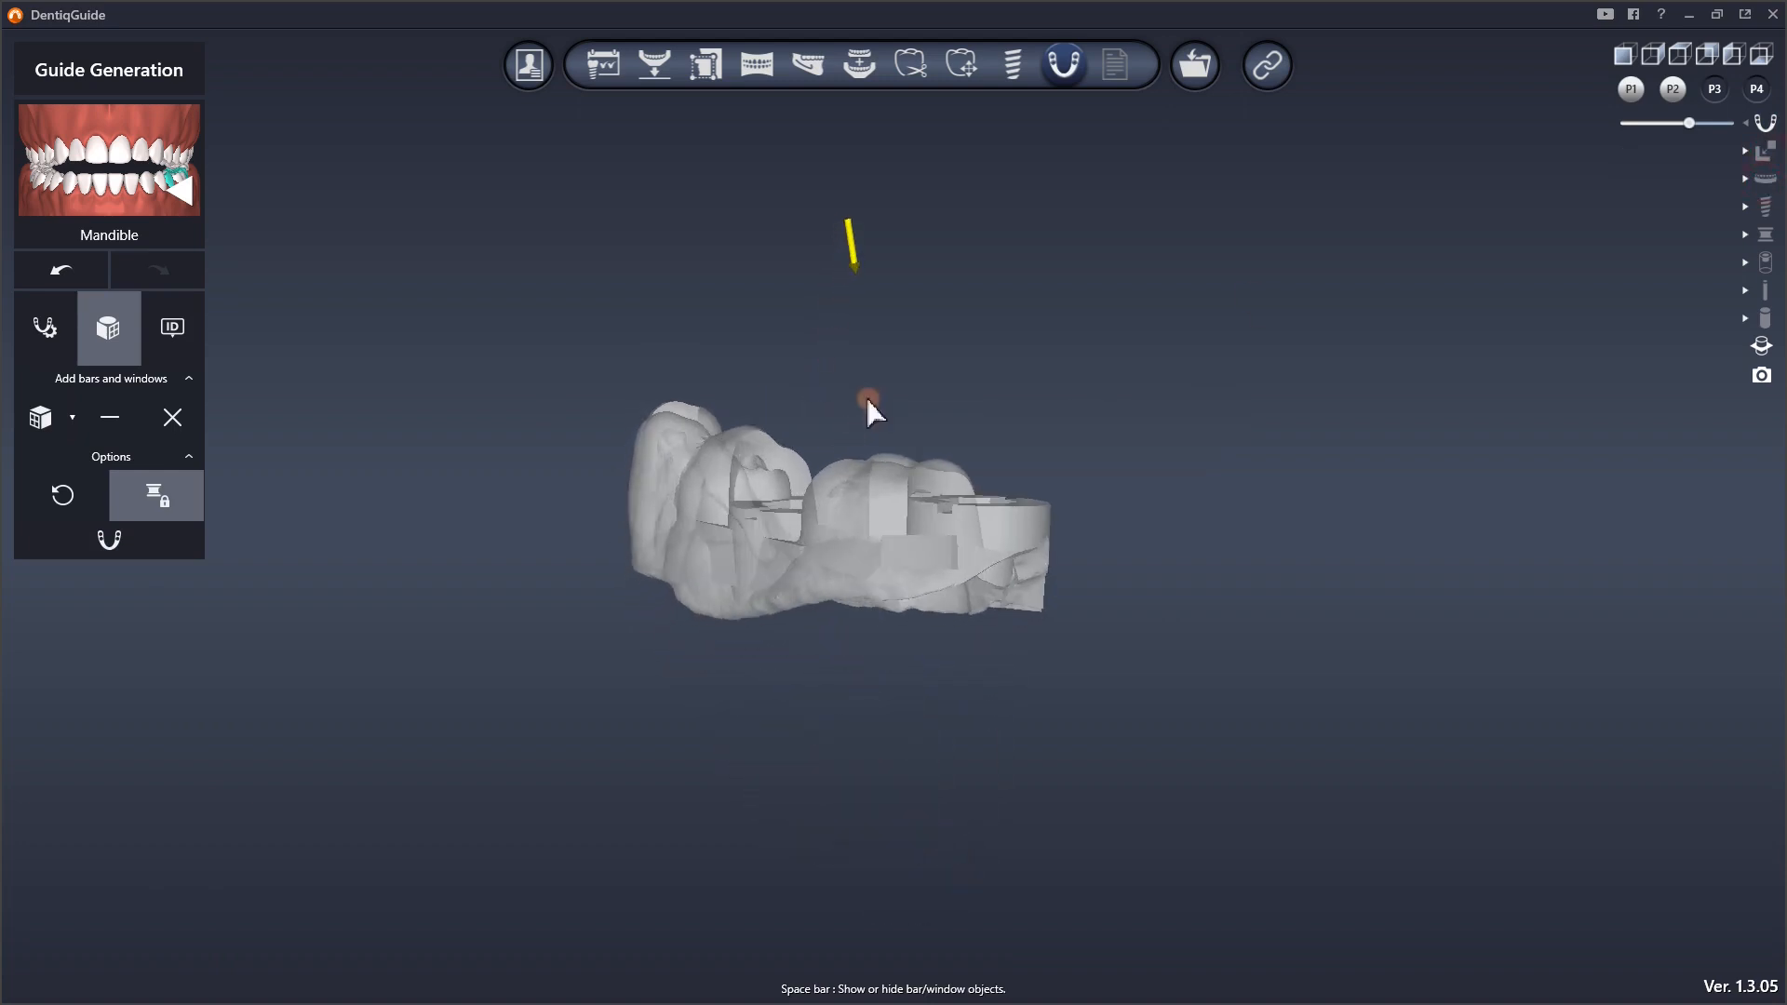
Engrave the ID tag "New Ver." at font size 10 on the guide's outer side and generate the final guide
left_click(171, 327)
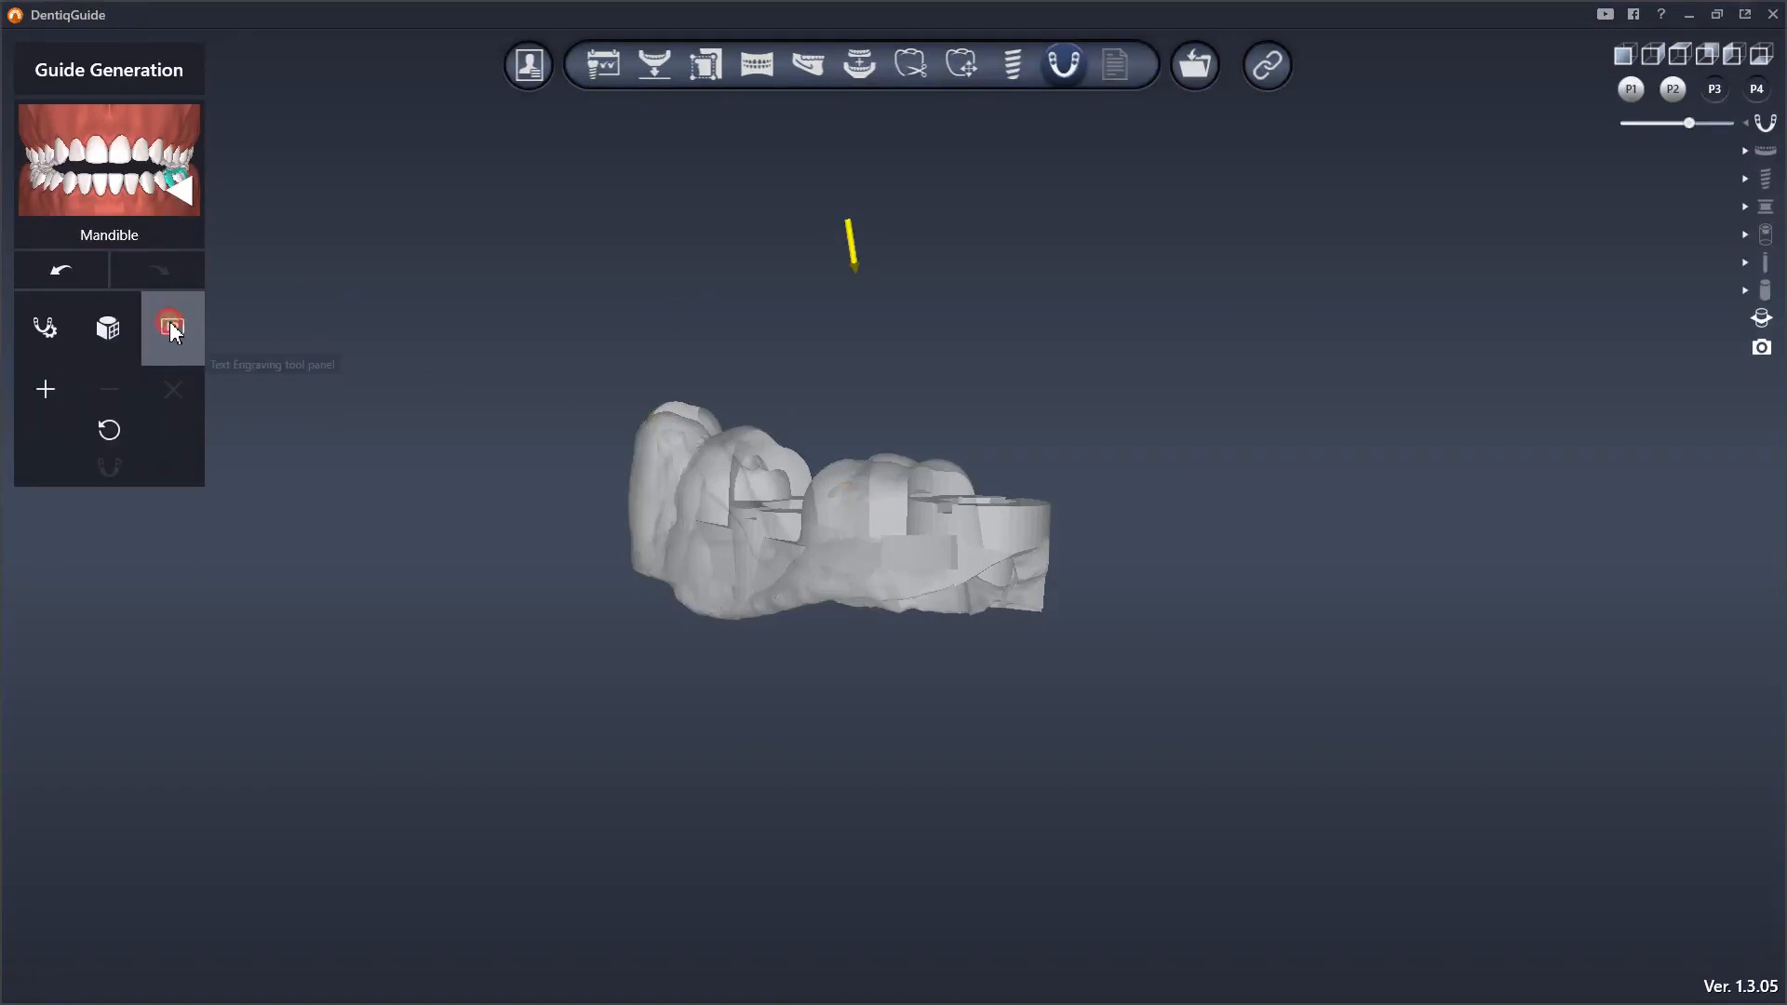
left_click(53, 395)
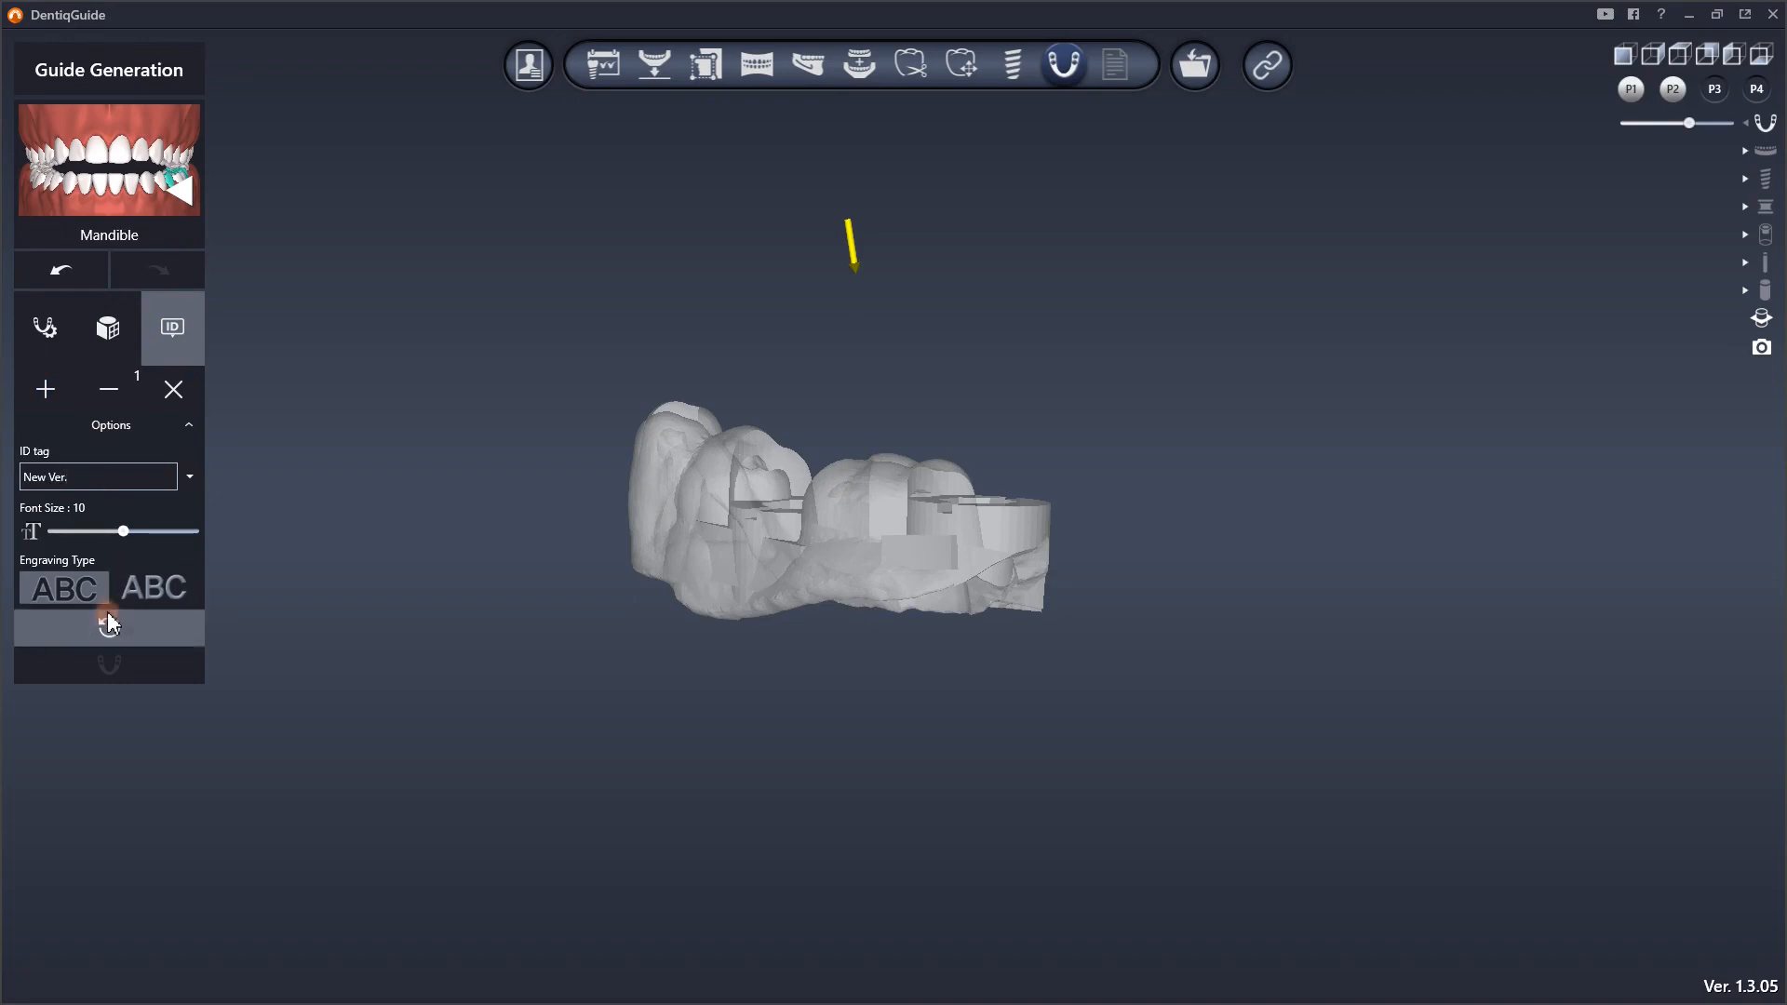
right_click_drag(909, 583, 974, 522)
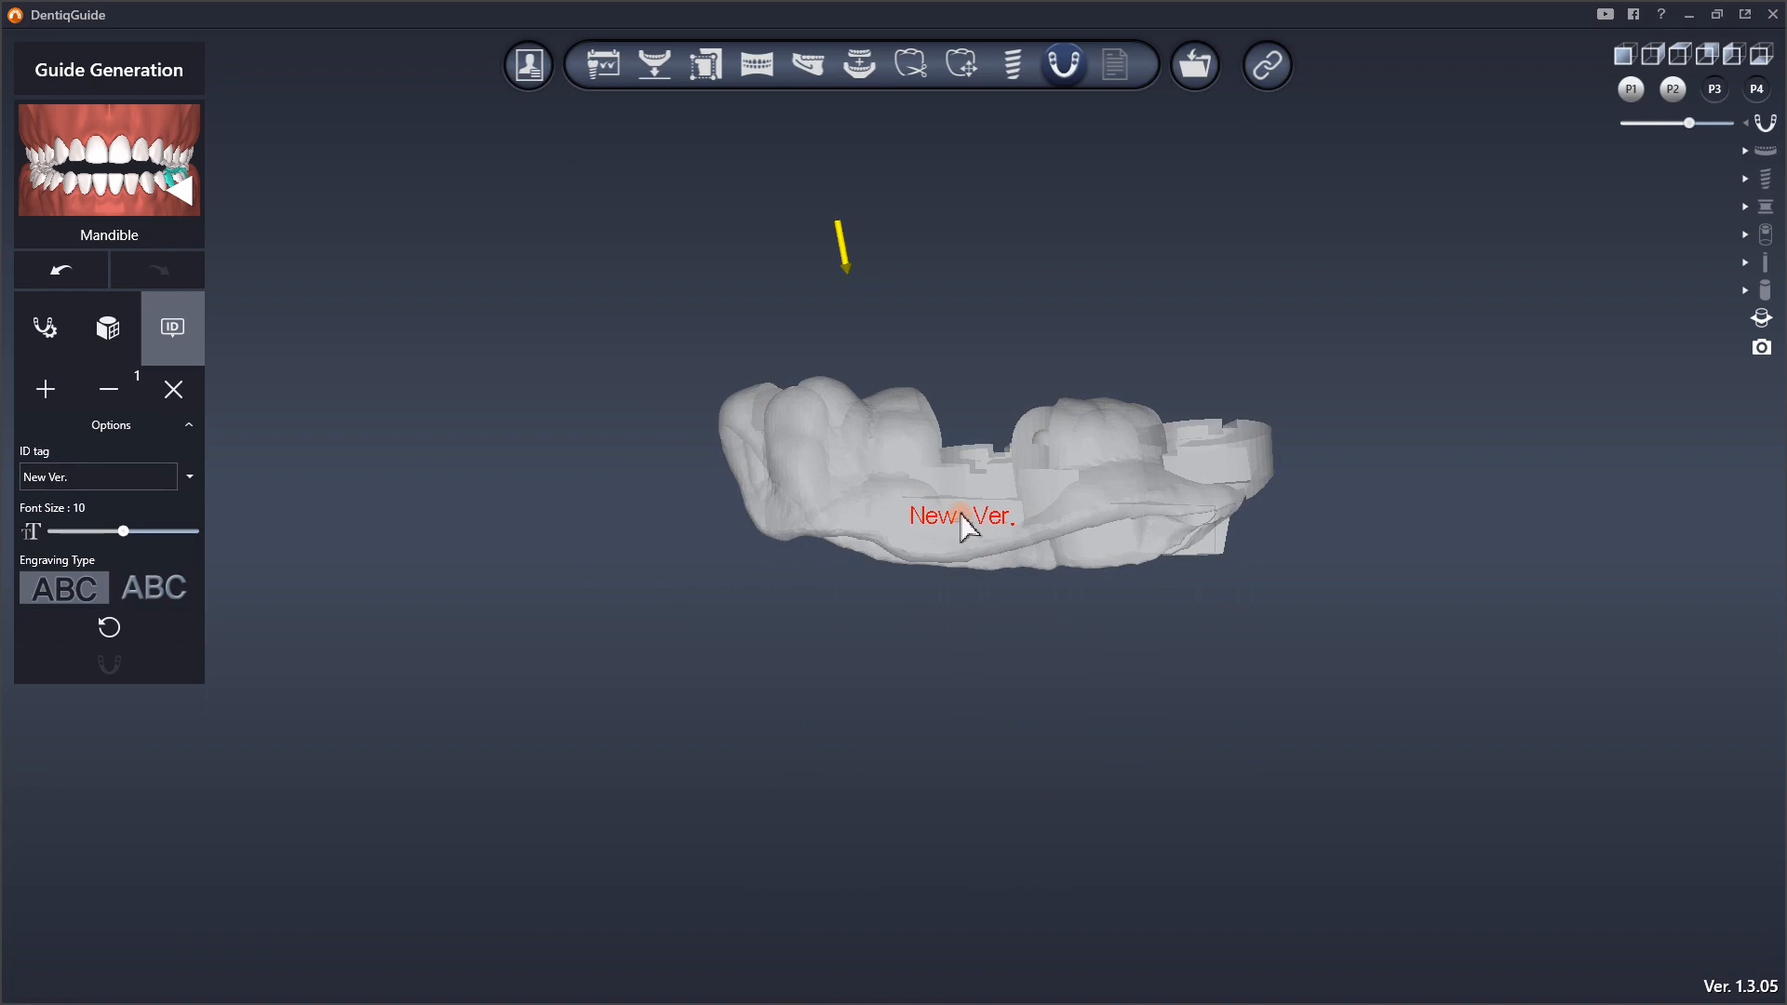
left_click(968, 524)
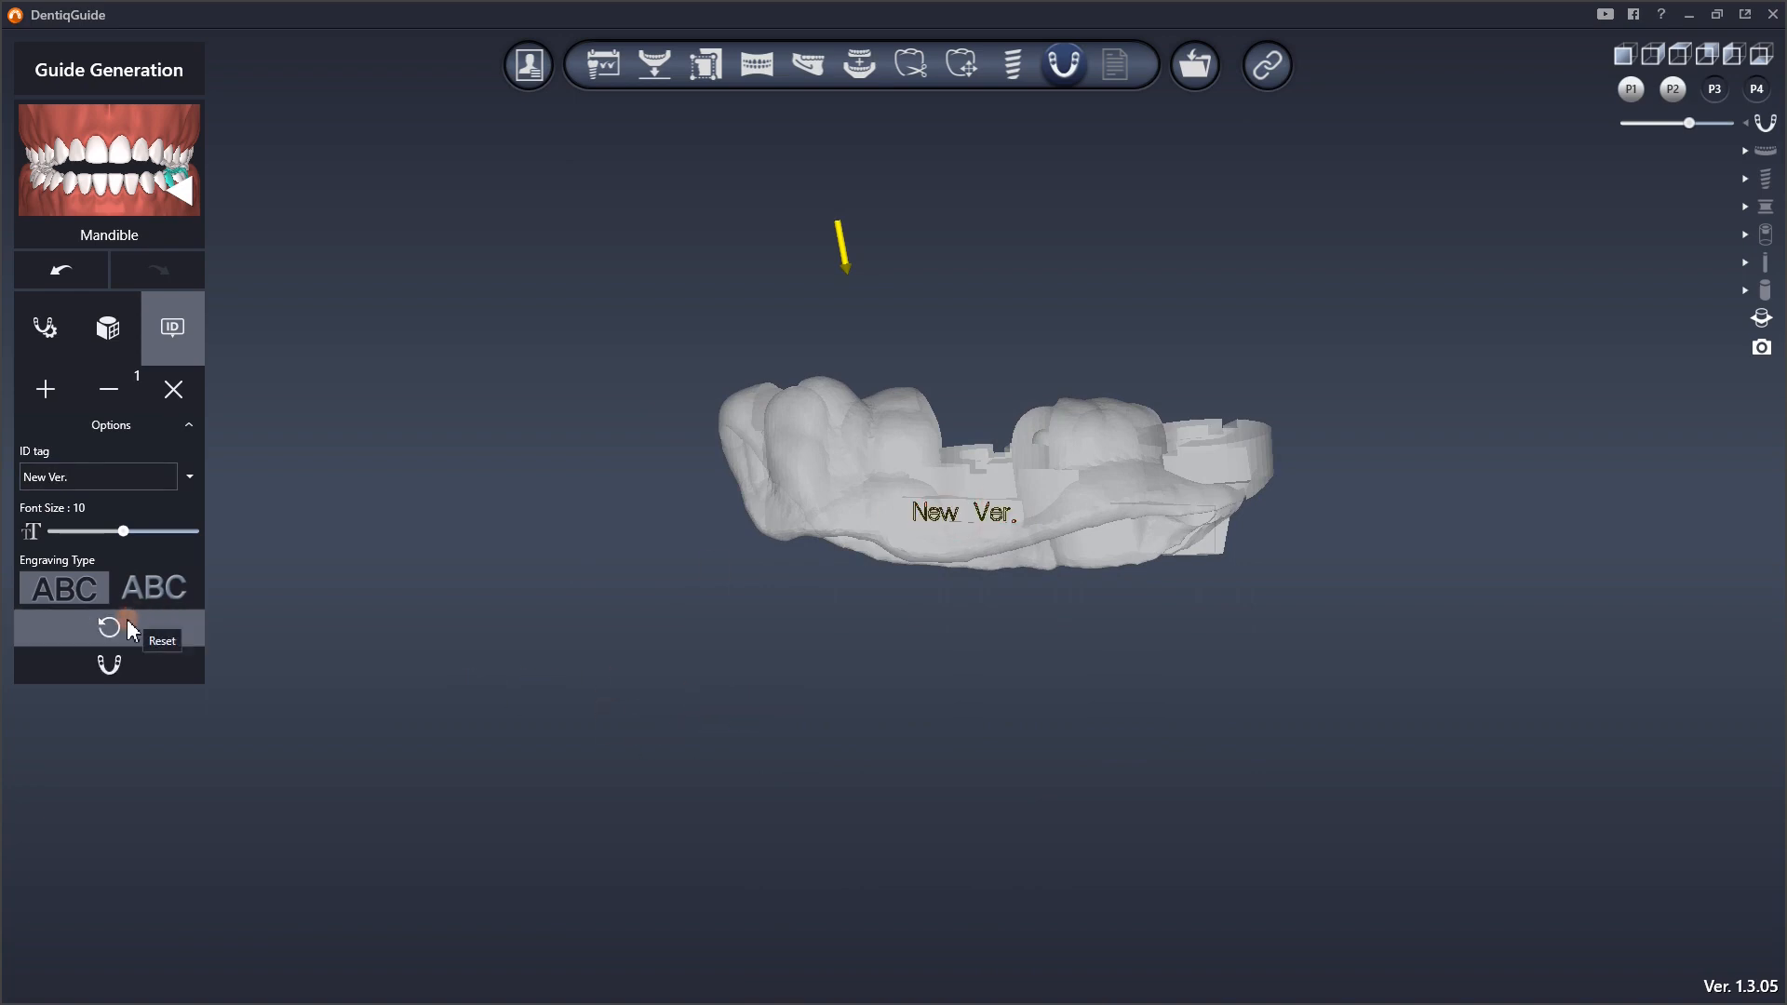
right_click_drag(796, 592, 698, 612)
left_click(109, 663)
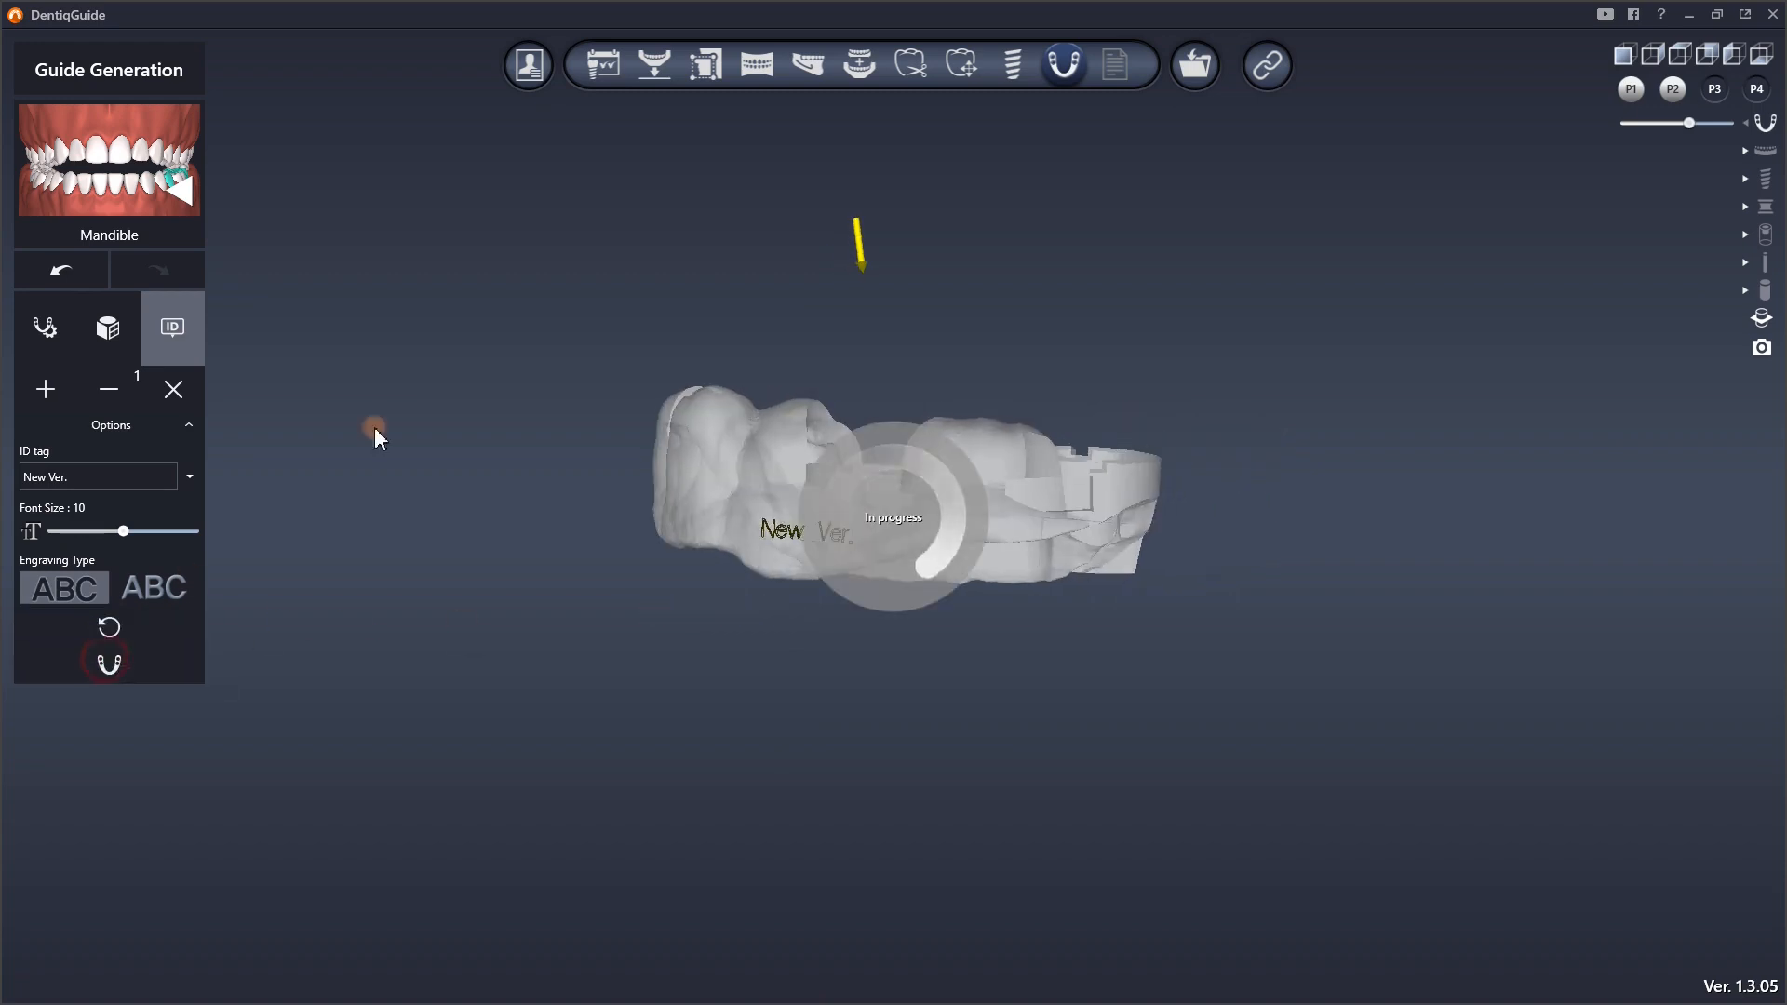